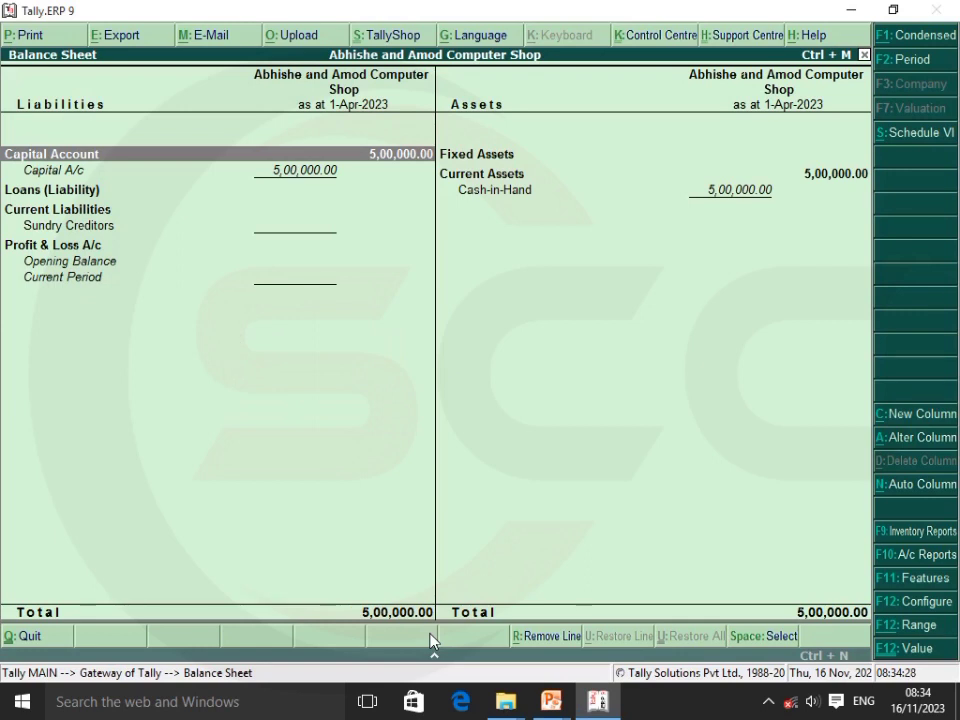
# Leave the Balance Sheet and open a new Purchase voucher in Accounting Vouchers.
pyautogui.press('Escape')
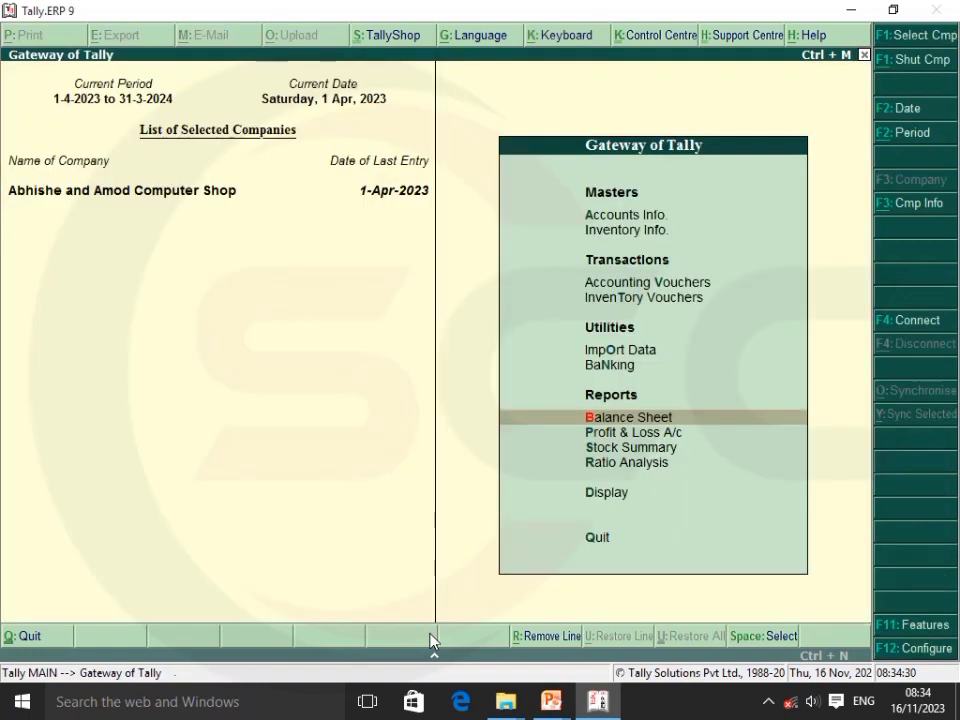
pyautogui.press('Up')
pyautogui.press('Up')
pyautogui.press('Up')
pyautogui.press('Up')
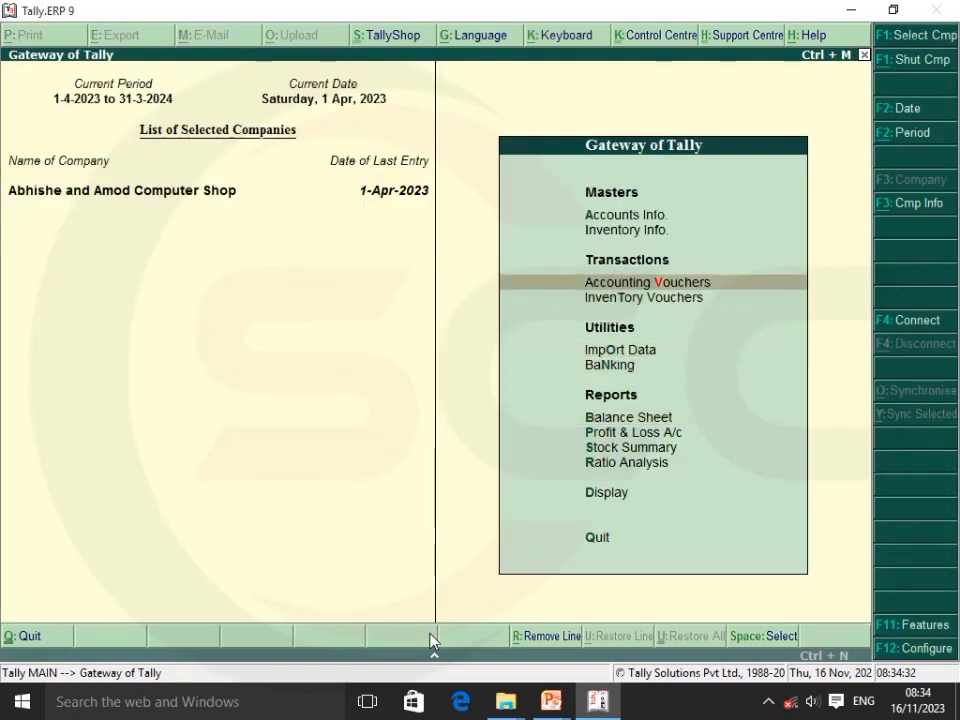
pyautogui.press('Return')
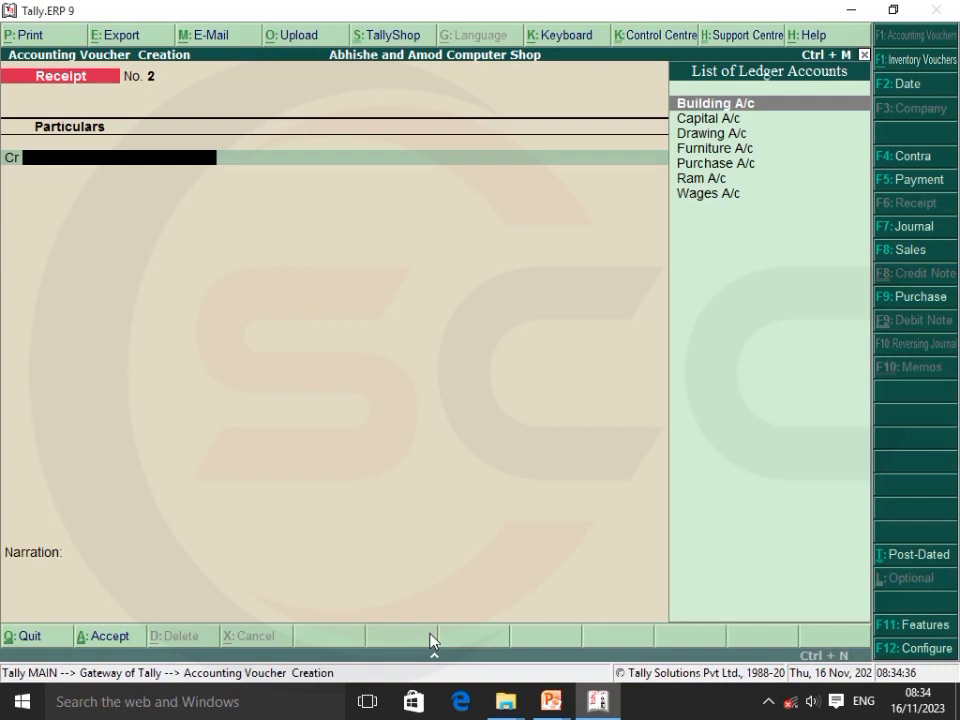
pyautogui.press('F9')
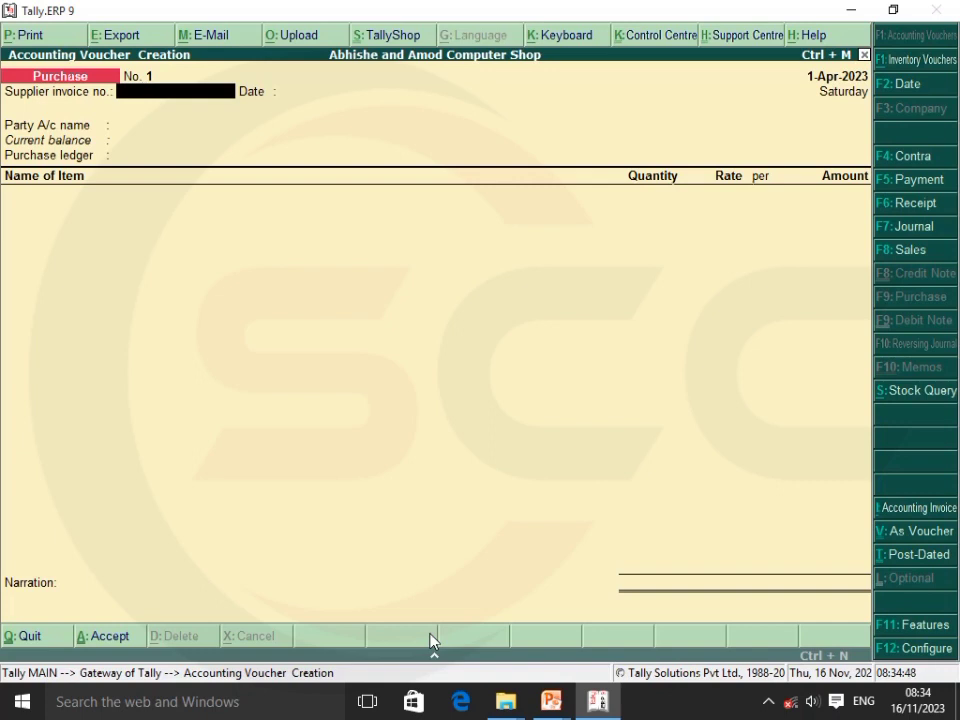
# Set the purchase voucher date to 2-4-2023, enter supplier invoice number 13 and keep the default invoice date.
pyautogui.press('F2')
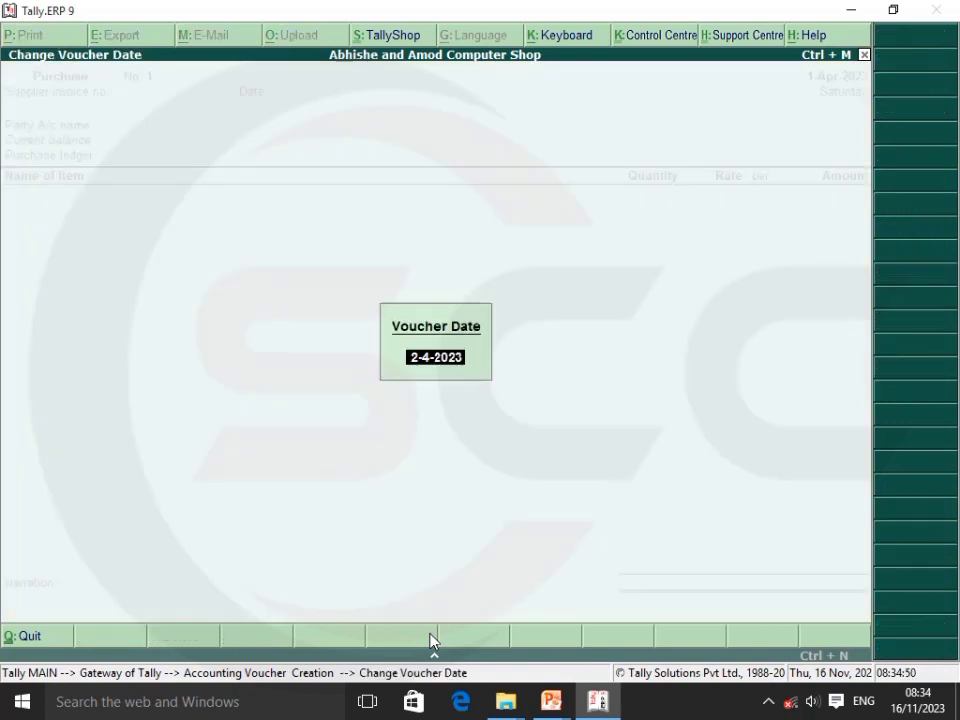
pyautogui.write('2')
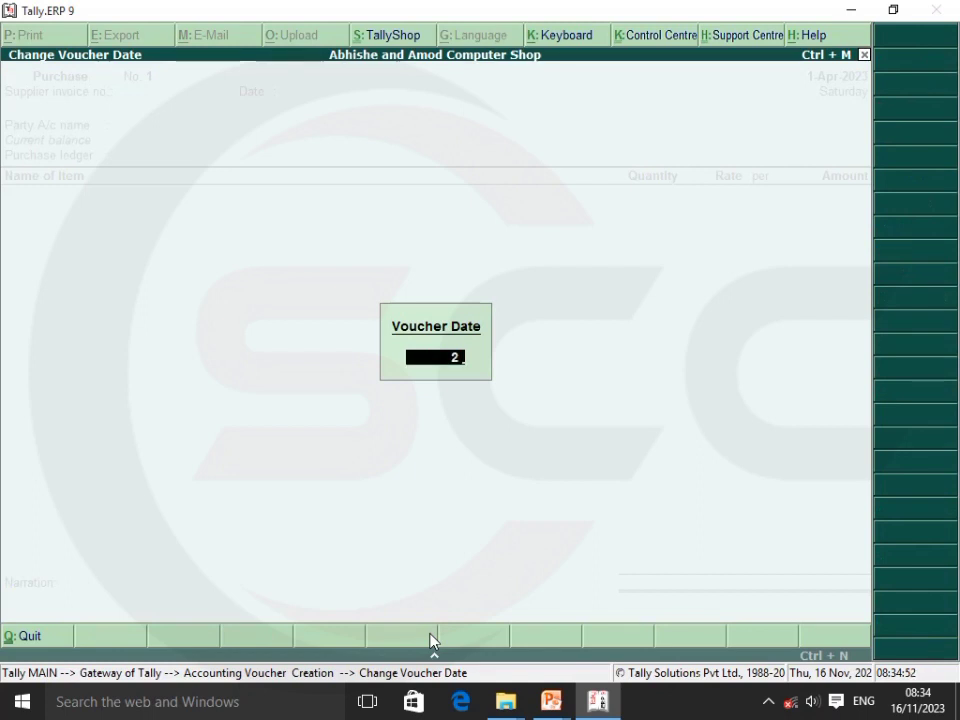
pyautogui.write(' 4 23')
pyautogui.press('Return')
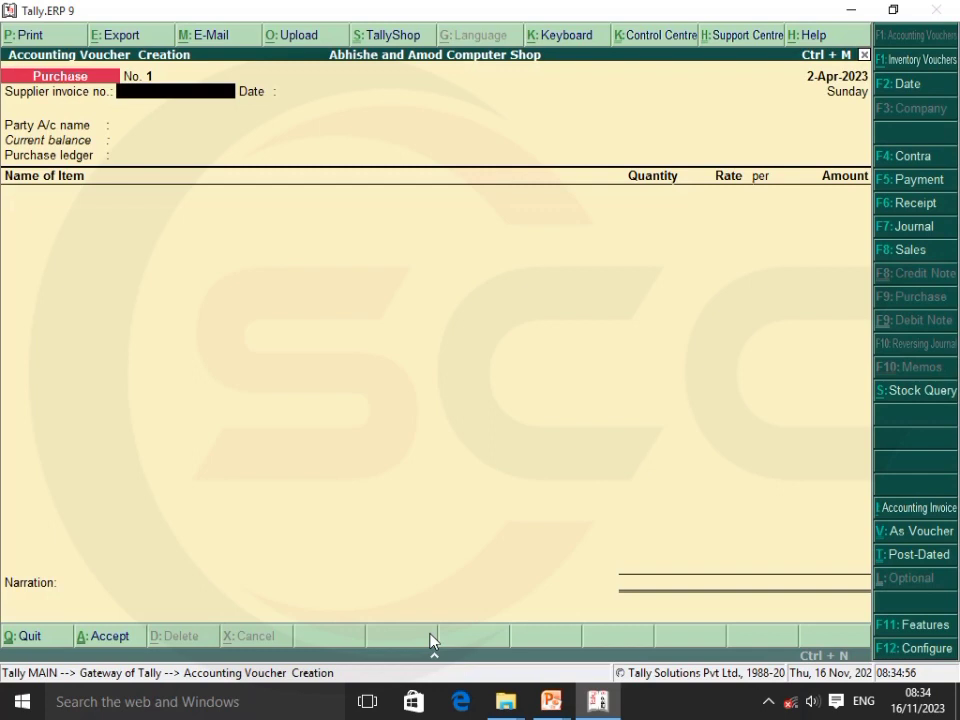
pyautogui.write('13')
pyautogui.press('Return')
pyautogui.press('Return')
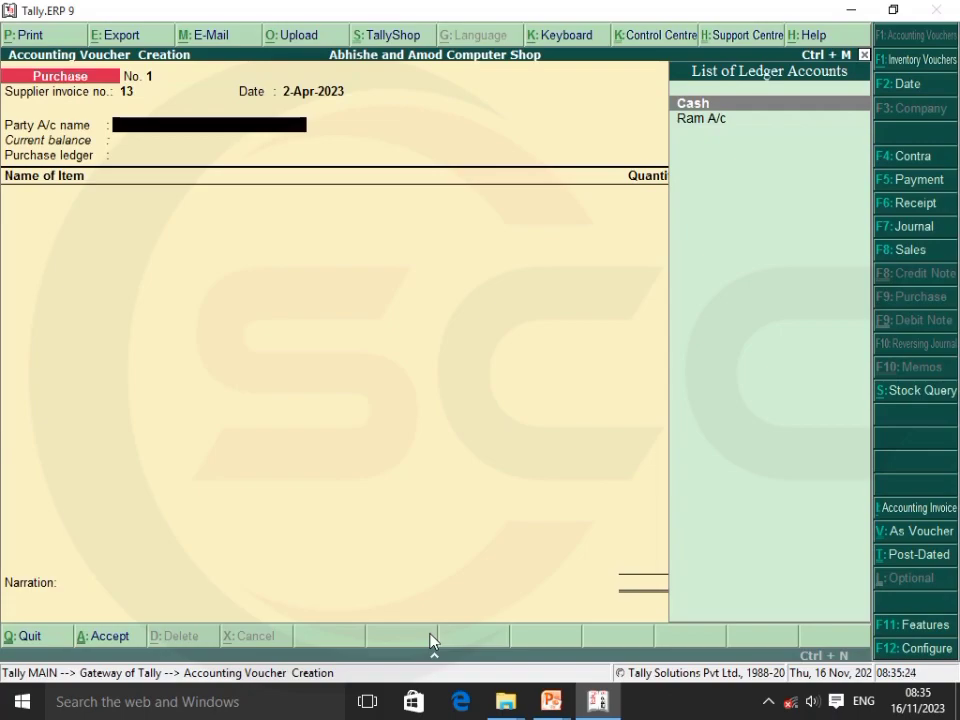
# Consult the PowerPoint slide on invoice and voucher modes, and switch the Tally purchase voucher to voucher mode with the same invoice details.
pyautogui.hotkey('alt', 'Tab')
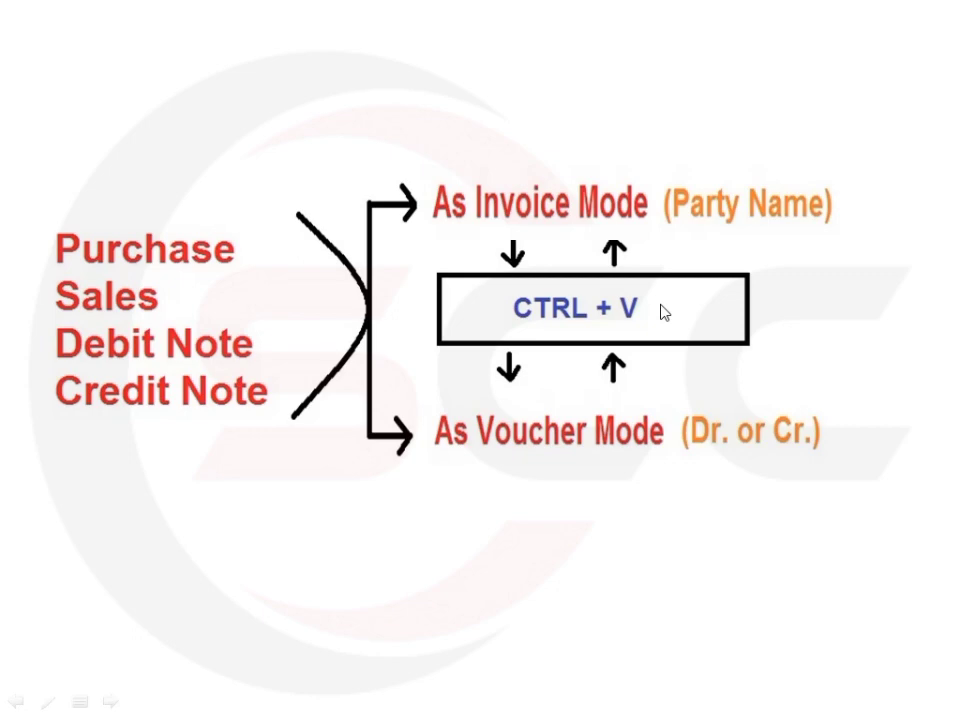
pyautogui.hotkey('alt', 'Tab')
pyautogui.hotkey('alt', 'Tab')
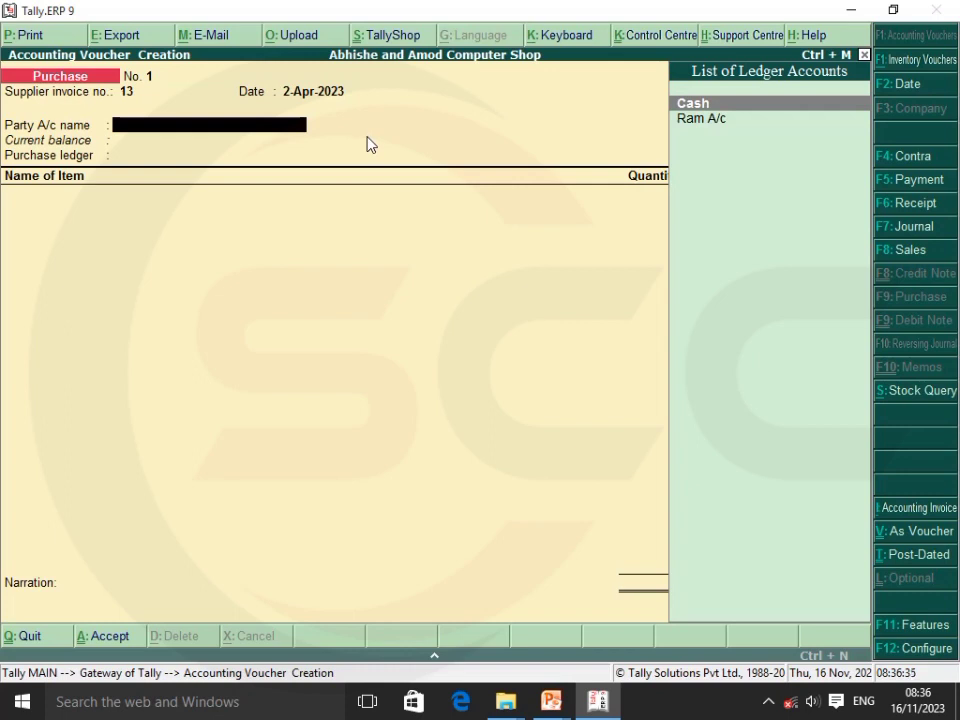
pyautogui.hotkey('ctrl', 'v')
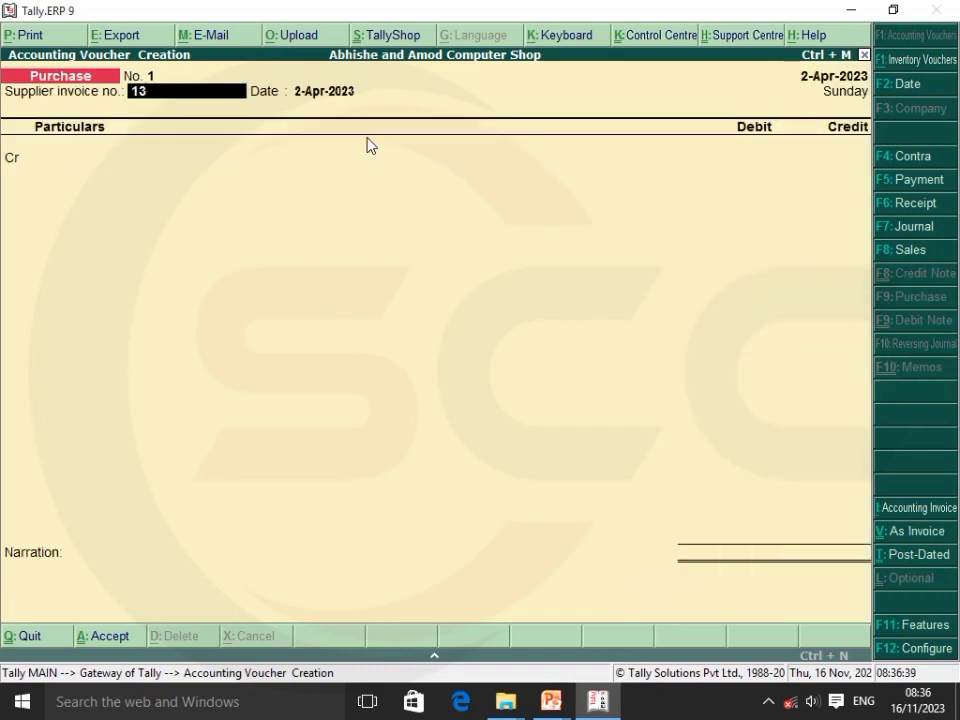
pyautogui.press('Return')
pyautogui.press('Return')
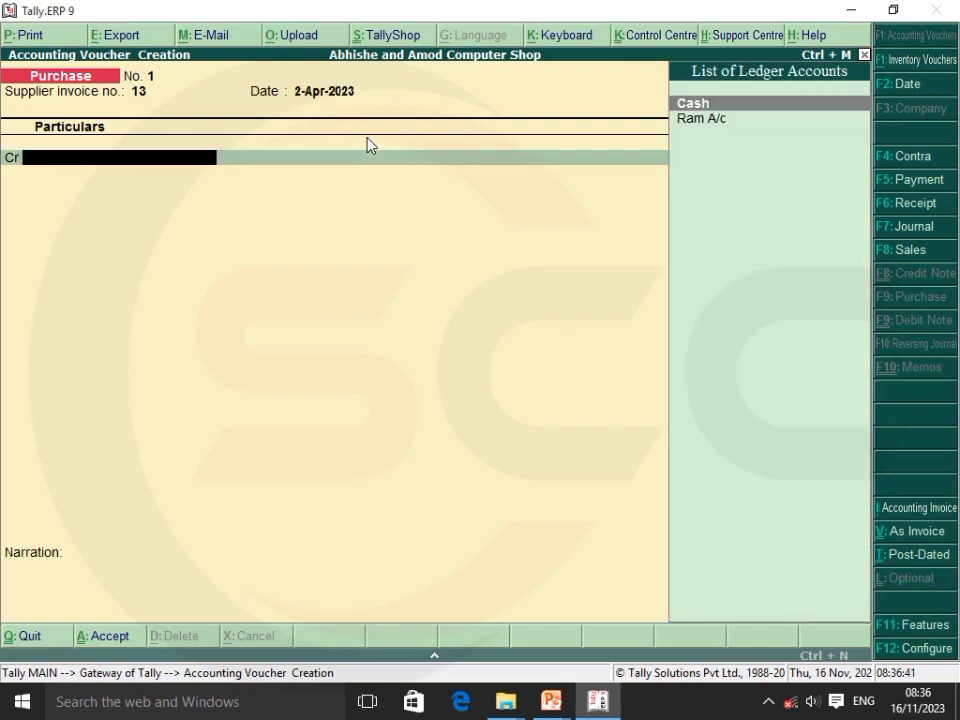
# Credit the supplier's ledger account with 10000, keeping the default supplier details.
pyautogui.press('Down')
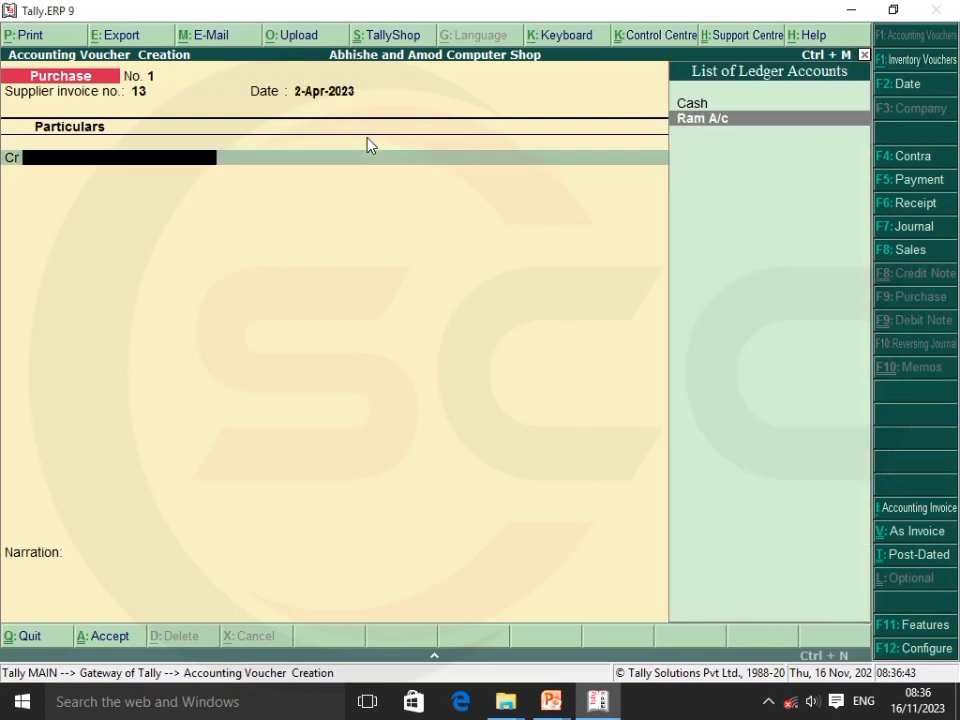
pyautogui.press('Return')
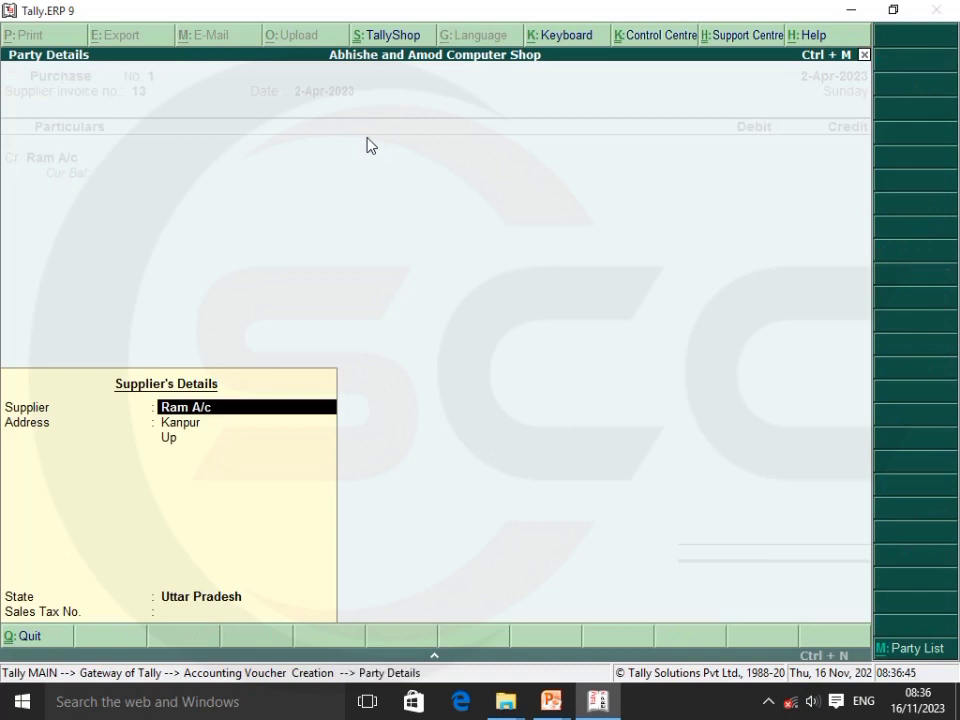
pyautogui.press('Return')
pyautogui.press('Return')
pyautogui.press('Return')
pyautogui.press('Return')
pyautogui.press('Return')
pyautogui.press('Return')
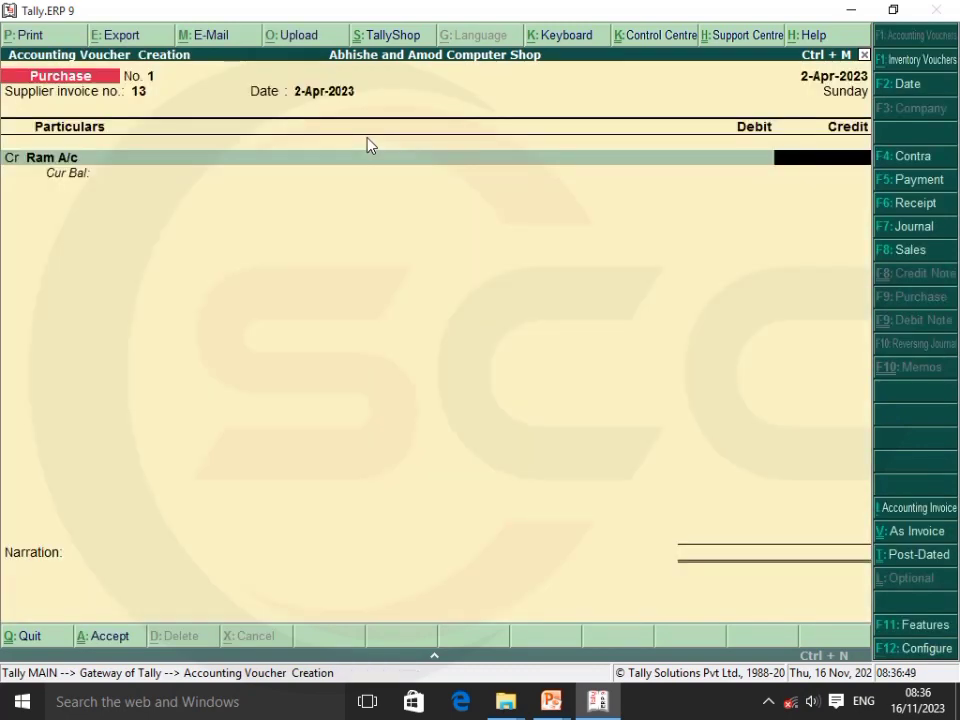
pyautogui.write('10000')
pyautogui.press('Return')
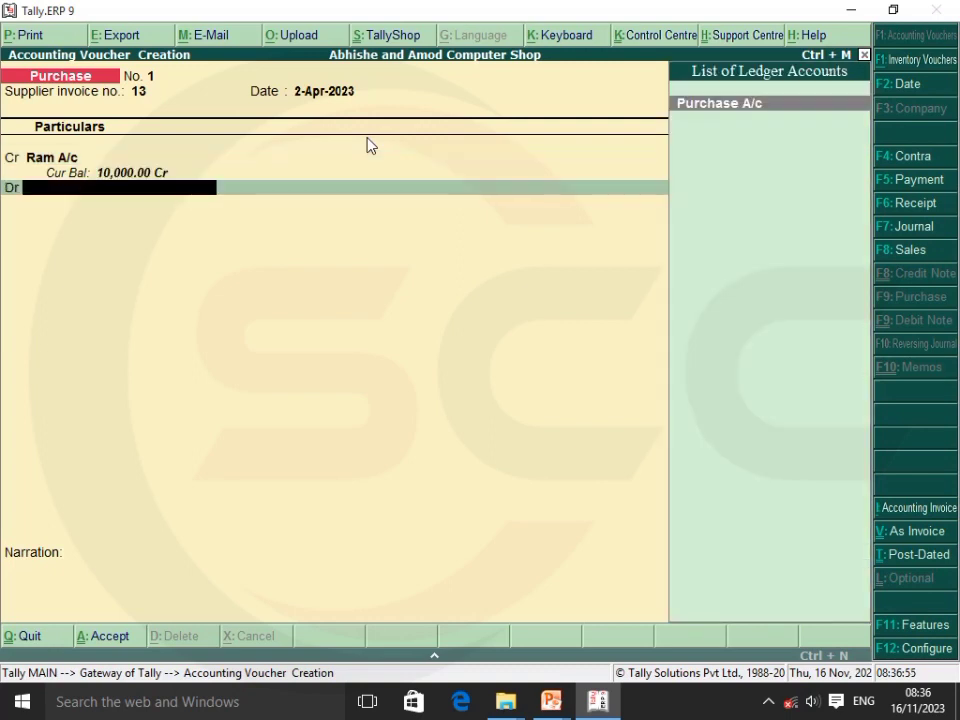
# Debit Purchase A/c by allocating 50 pic of Qhimple Keyboard at a rate of 200 each.
pyautogui.press('Return')
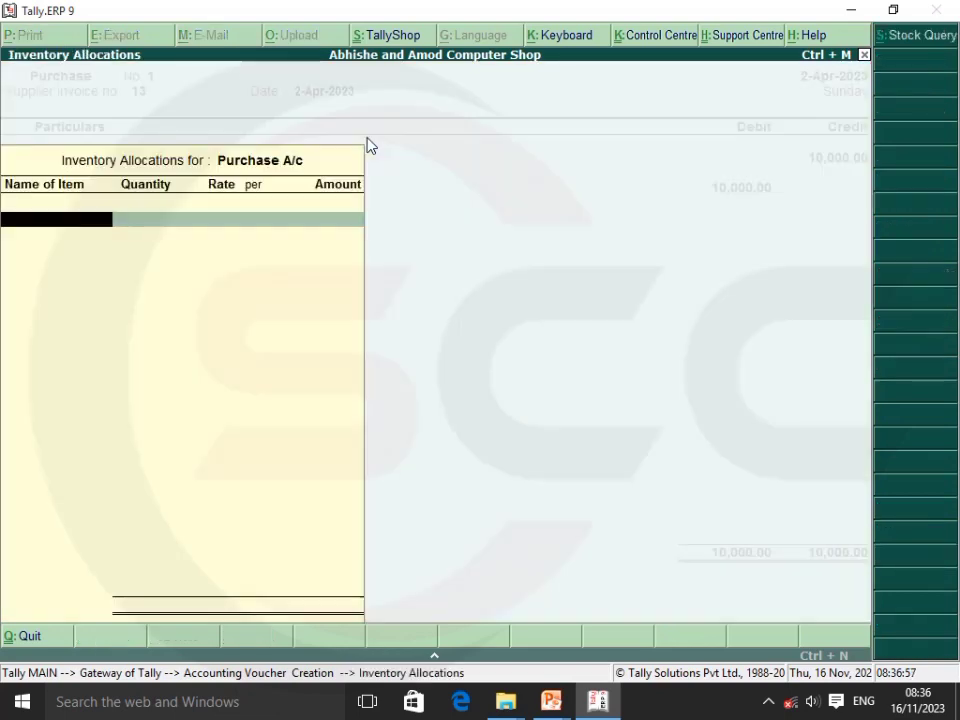
pyautogui.press('Escape')
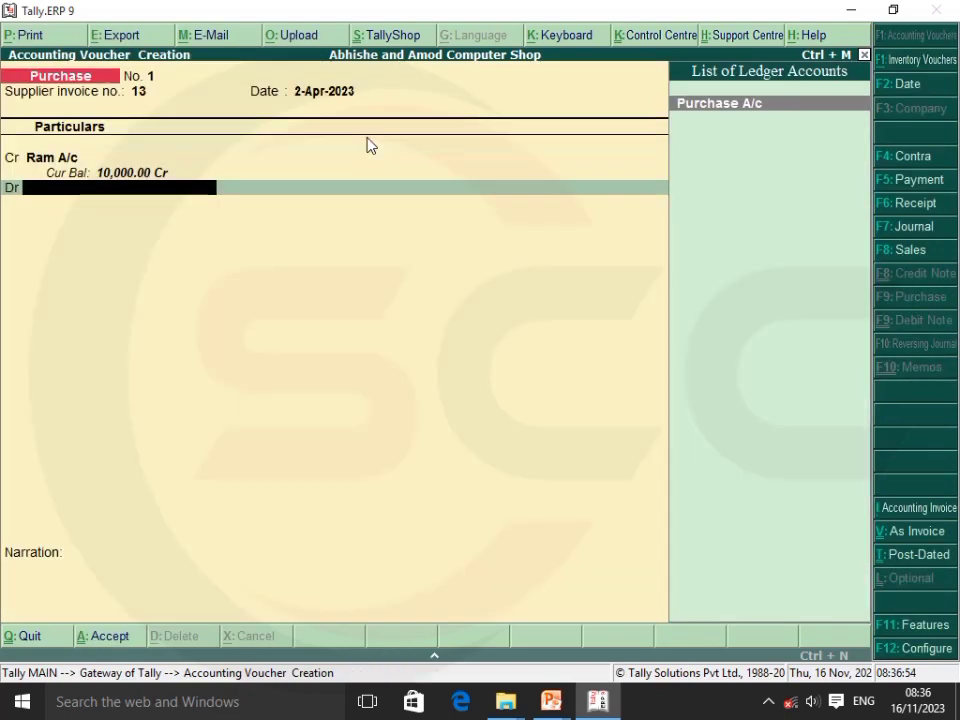
pyautogui.press('Return')
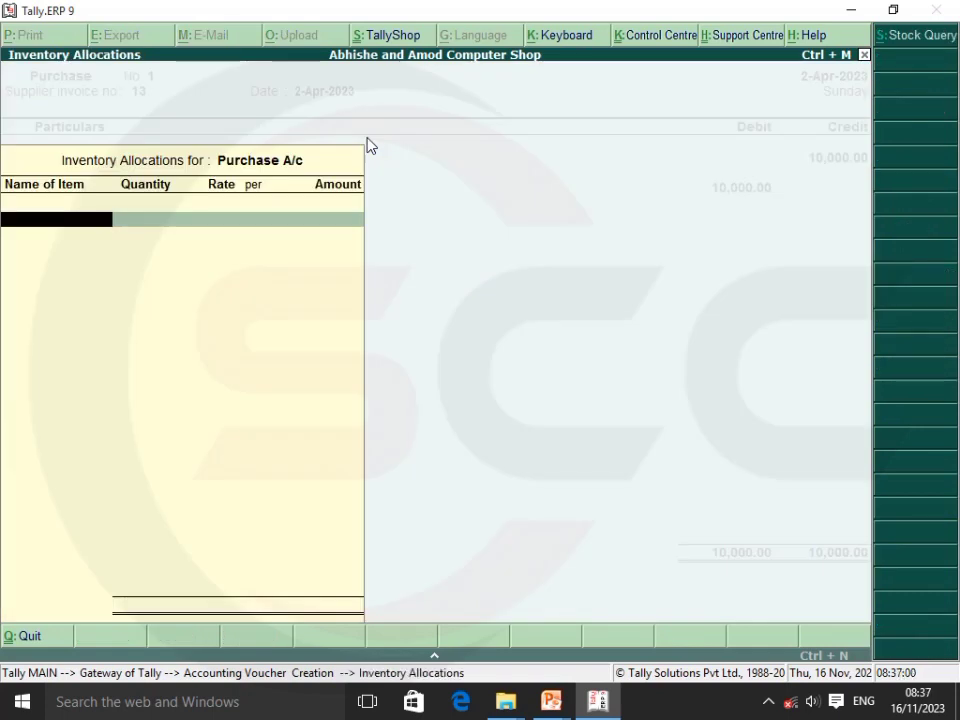
pyautogui.press('c')
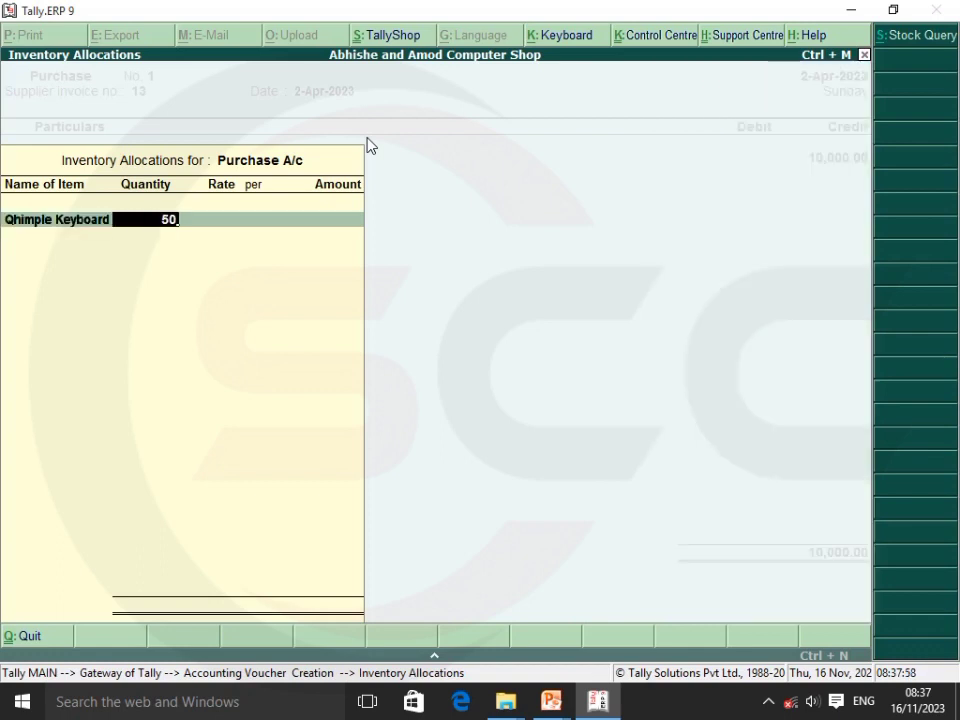
pyautogui.press('Return')
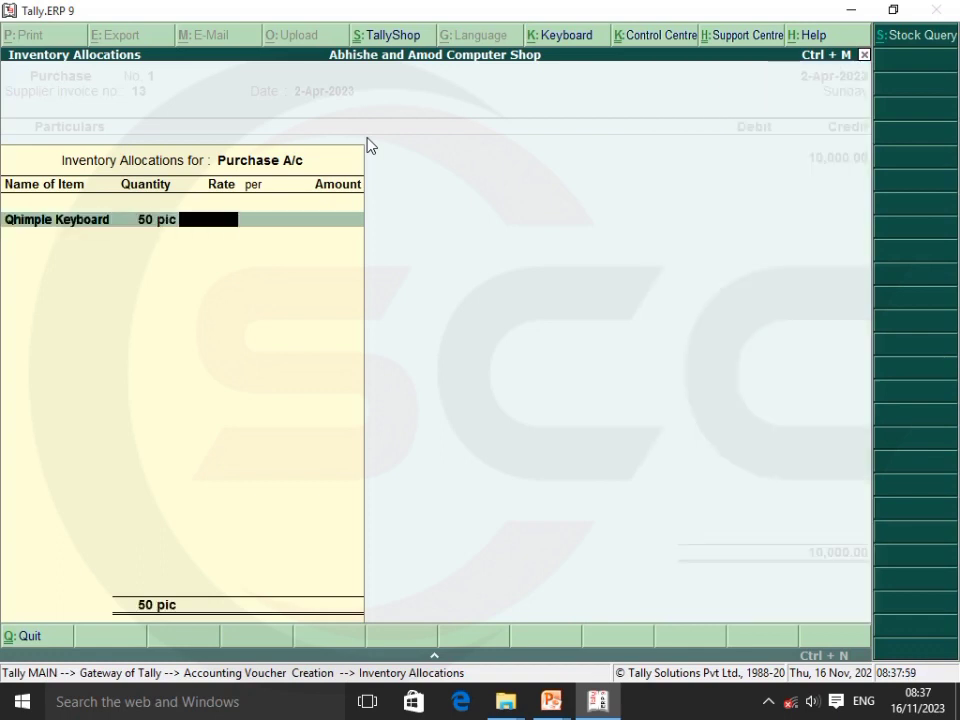
pyautogui.write('200')
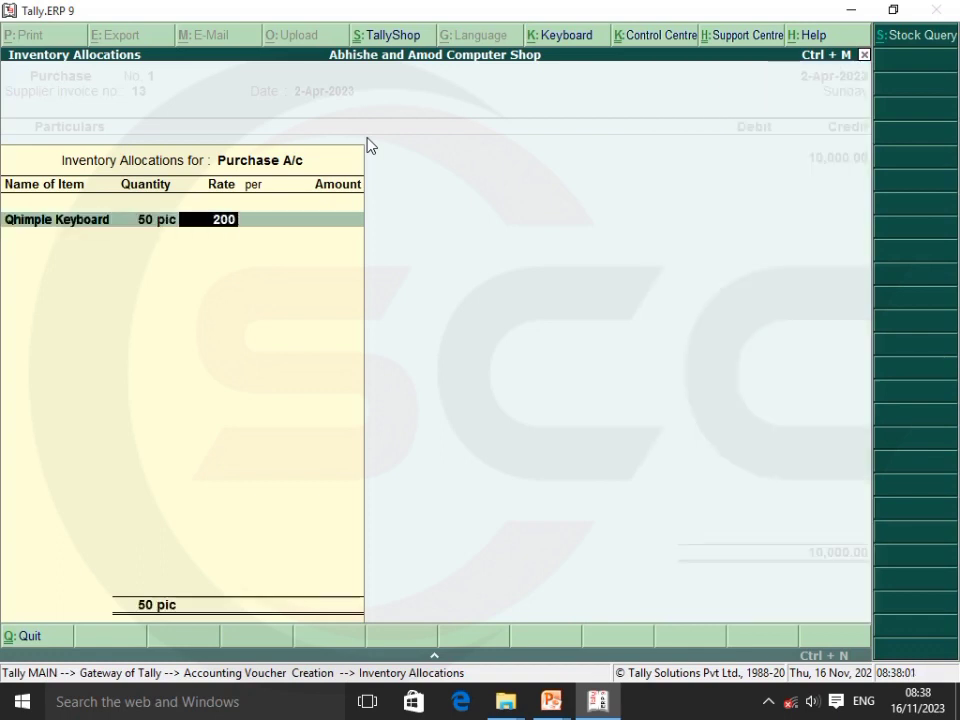
pyautogui.press('Return')
pyautogui.press('Return')
pyautogui.press('Return')
pyautogui.press('Return')
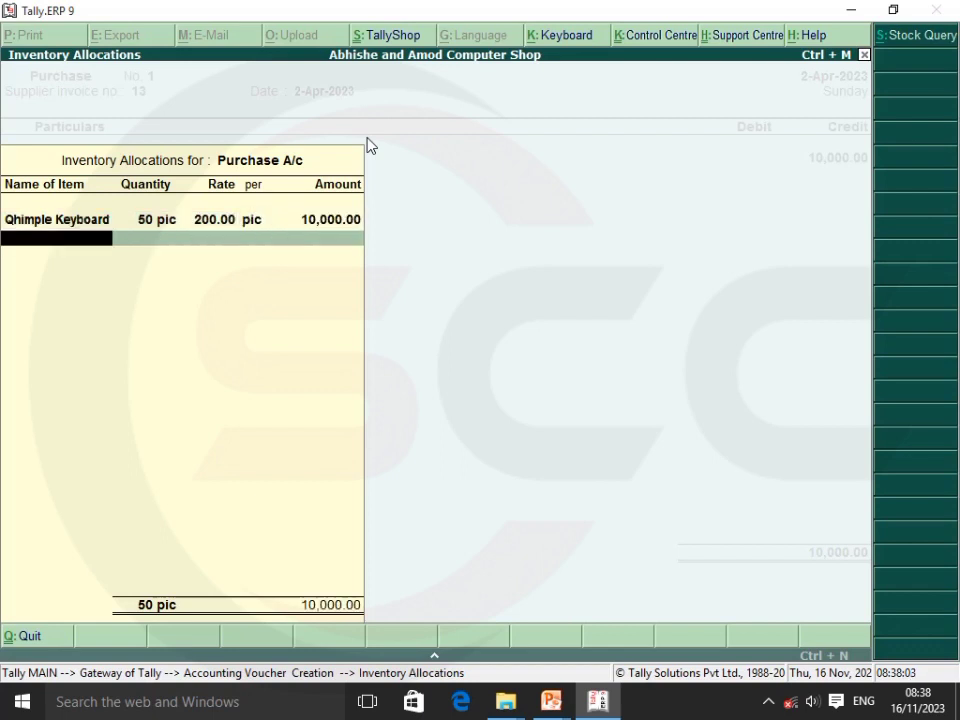
pyautogui.press('Return')
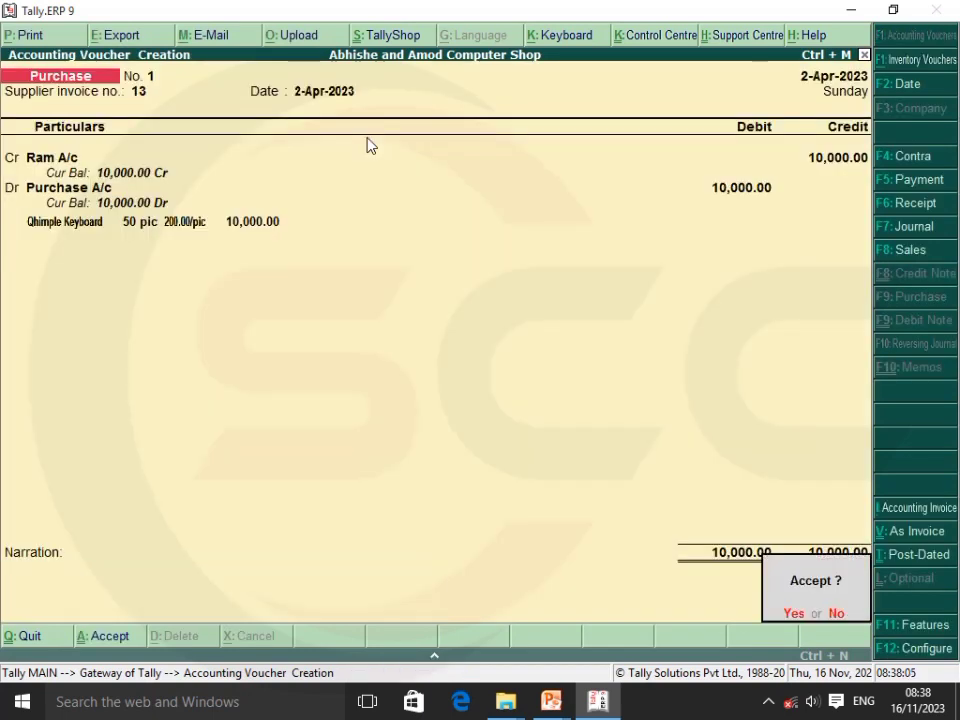
# Accept the completed purchase voucher and quit voucher creation.
pyautogui.press('Return')
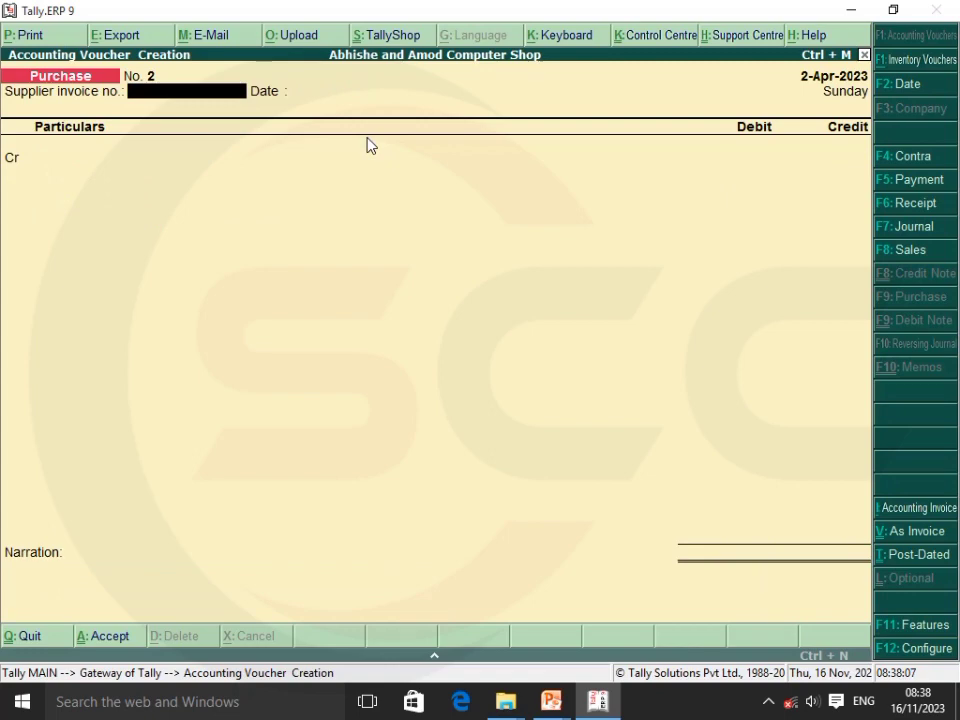
pyautogui.press('Escape')
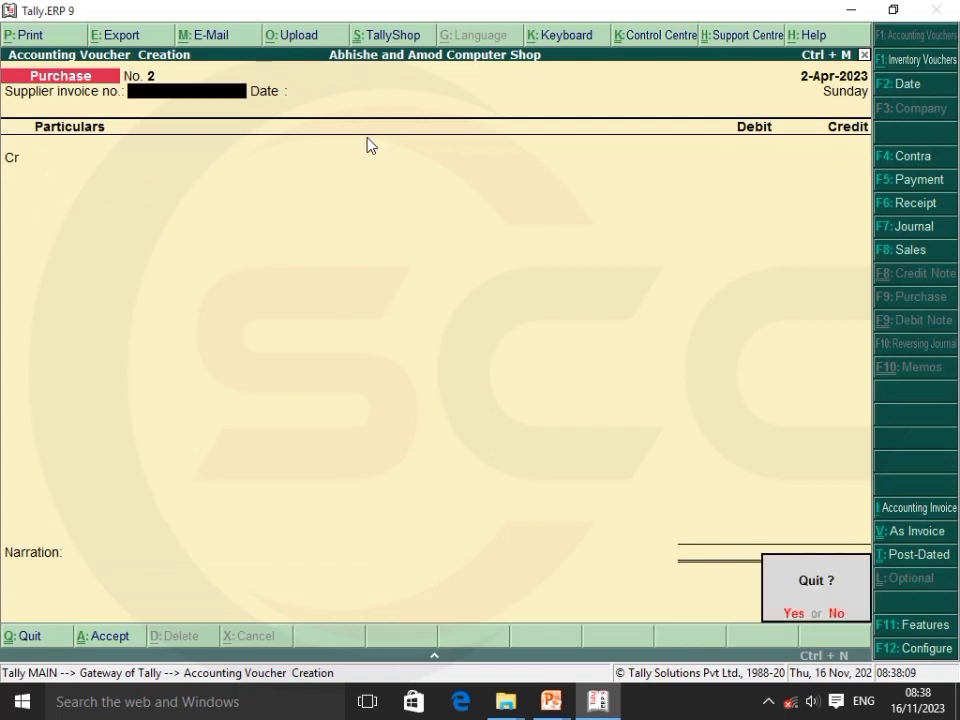
pyautogui.press('Return')
# Open the purchase voucher from the Day Book to review its entries, and return to the Gateway of Tally.
pyautogui.press('Down')
pyautogui.press('Down')
pyautogui.press('Down')
pyautogui.press('Down')
pyautogui.press('Down')
pyautogui.press('Down')
pyautogui.press('Down')
pyautogui.press('Down')
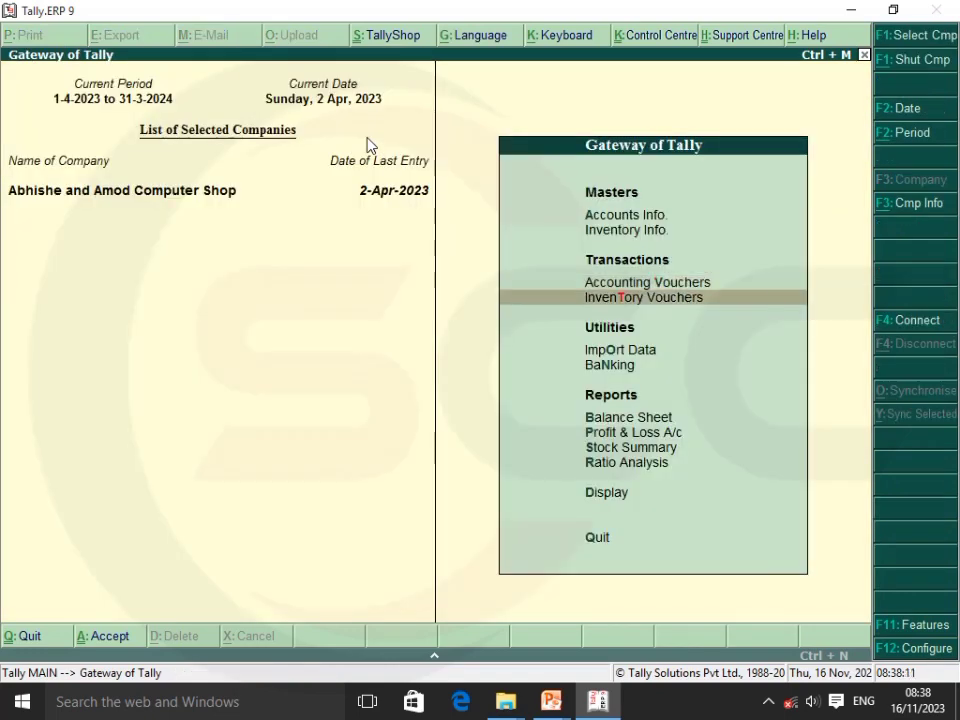
pyautogui.press('Return')
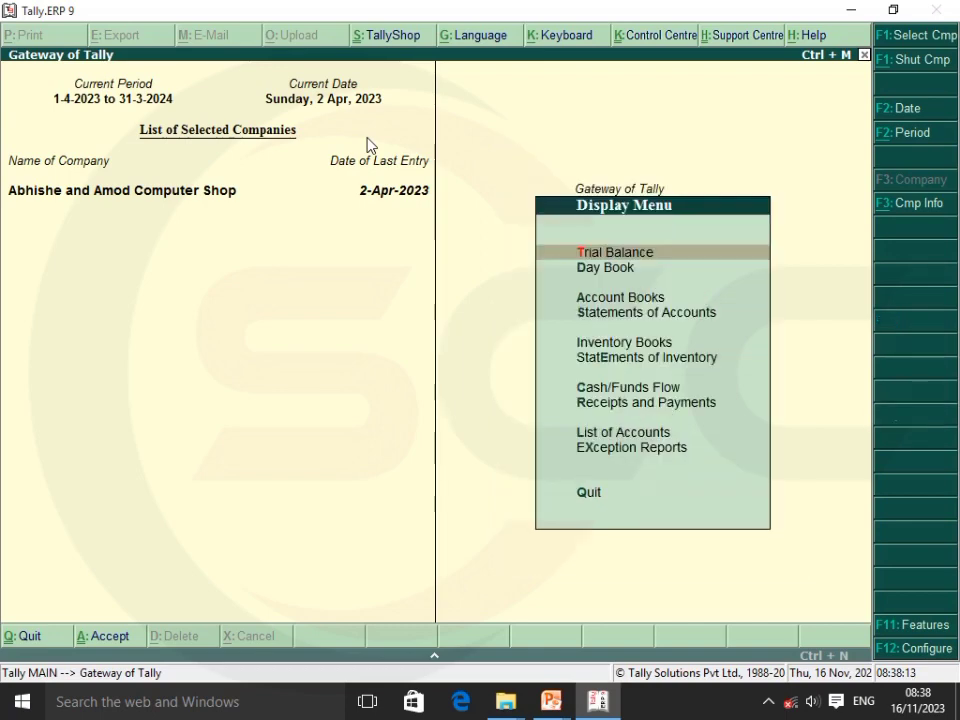
pyautogui.press('Down')
pyautogui.press('Return')
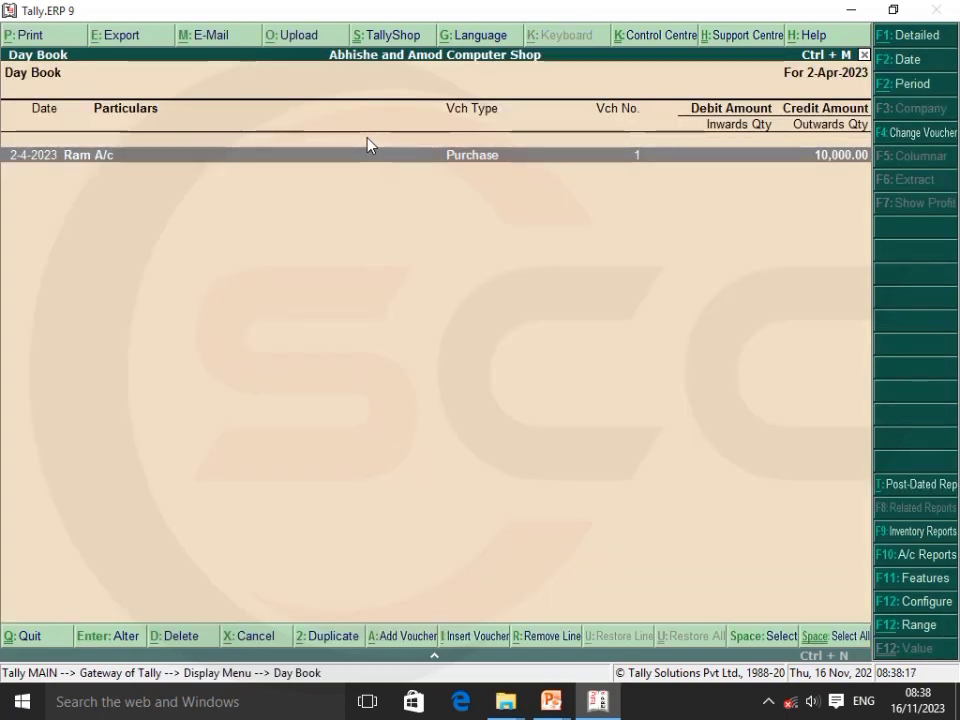
pyautogui.press('Return')
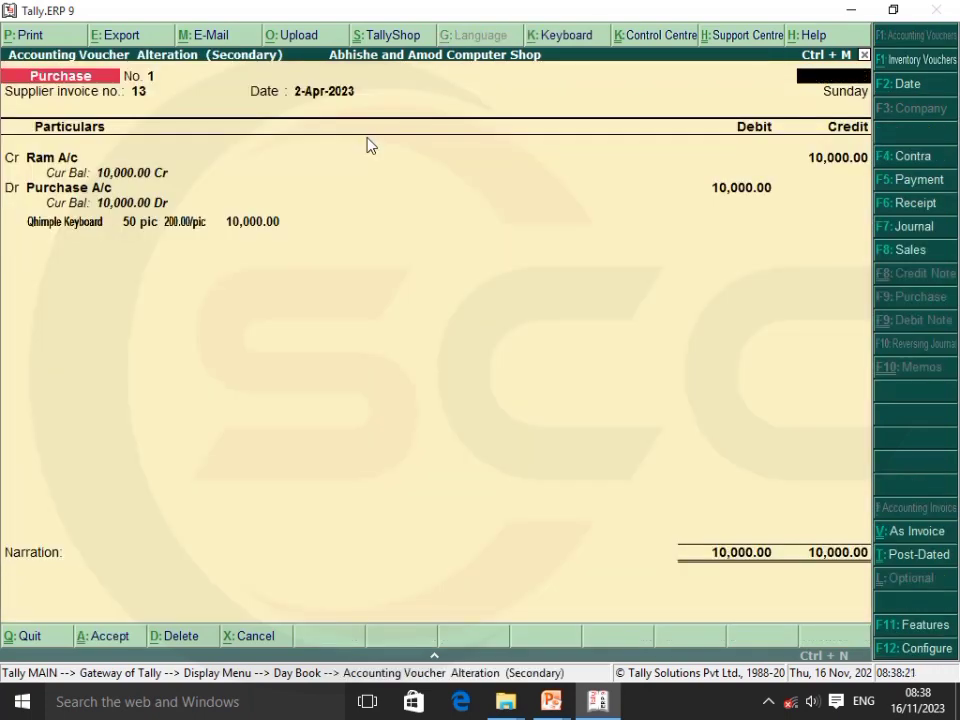
pyautogui.press('Escape')
pyautogui.press('y')
pyautogui.press('Escape')
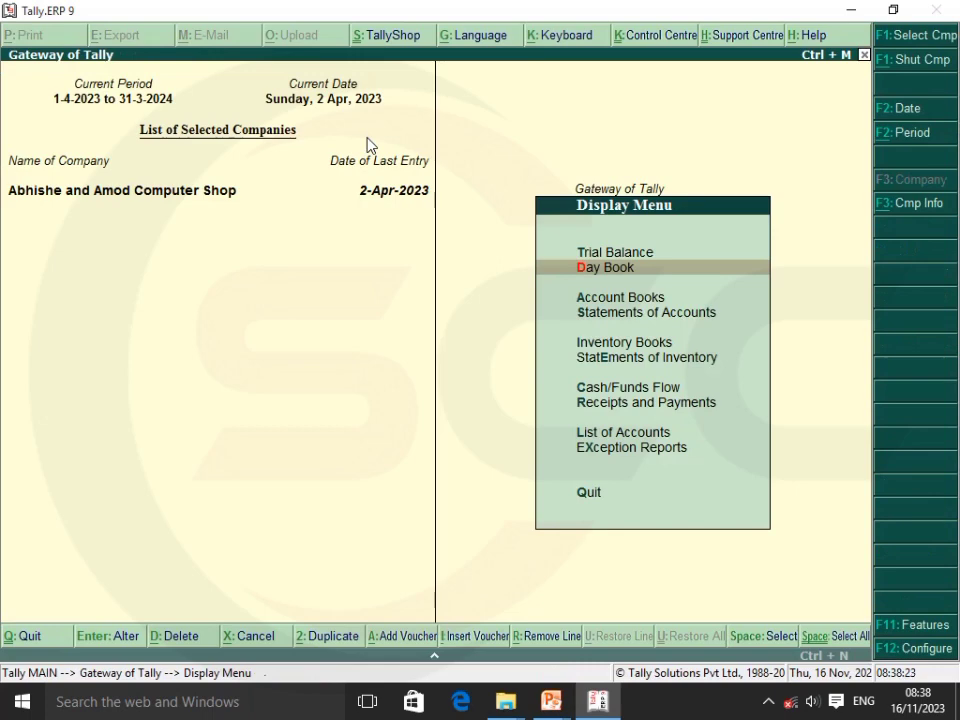
pyautogui.press('Escape')
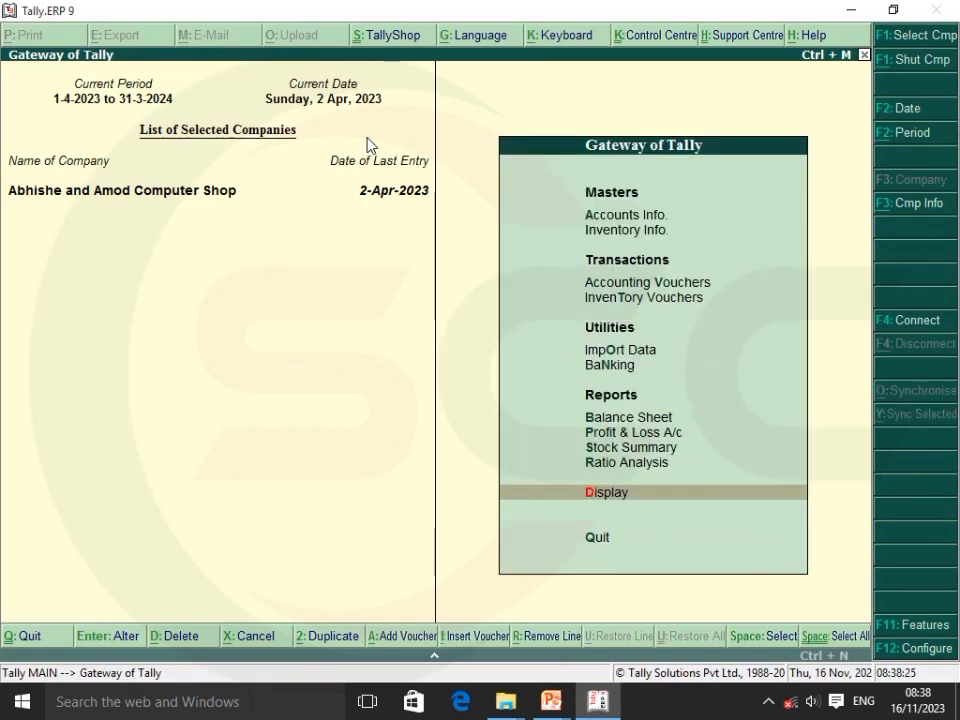
# Open the Balance Sheet and show it in detailed form to examine the effect of the purchase.
pyautogui.press('Up')
pyautogui.press('Up')
pyautogui.press('Up')
pyautogui.press('Up')
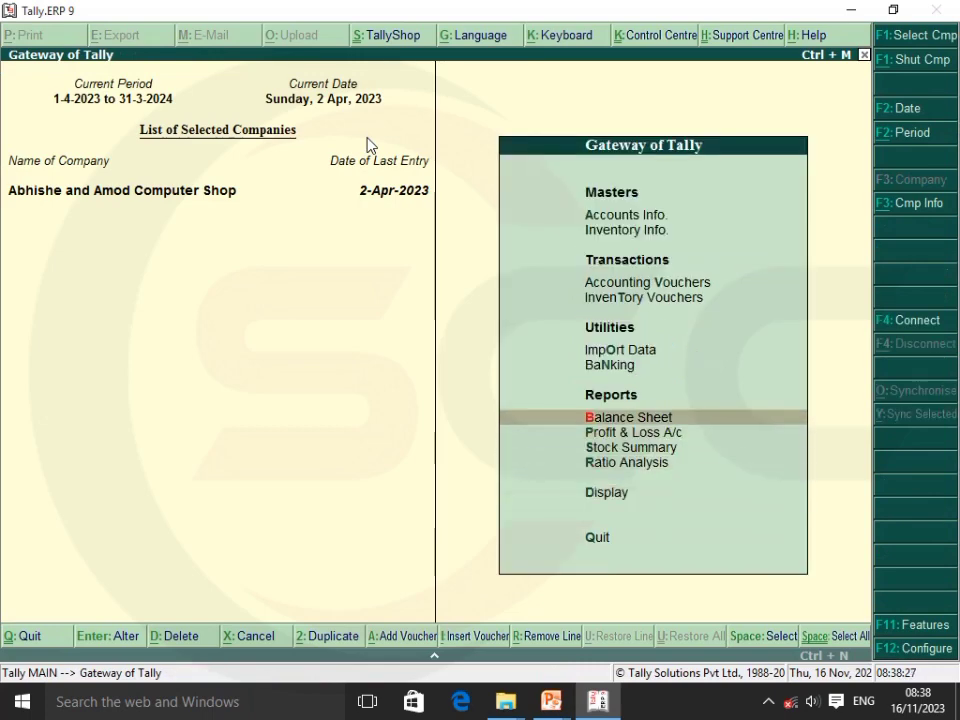
pyautogui.press('Return')
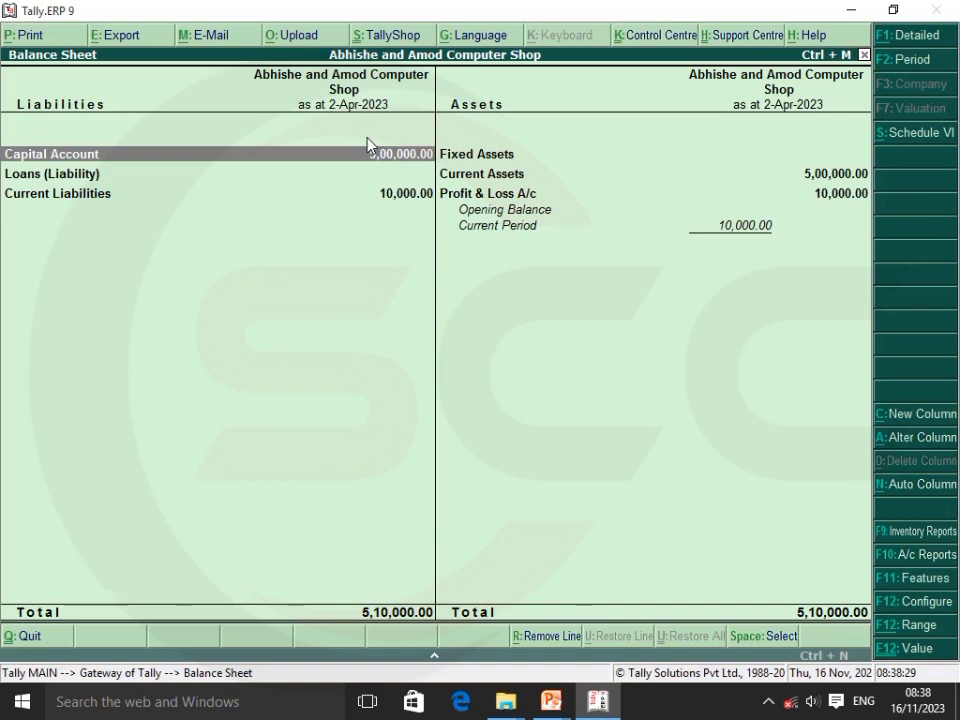
pyautogui.hotkey('alt', 'F1')
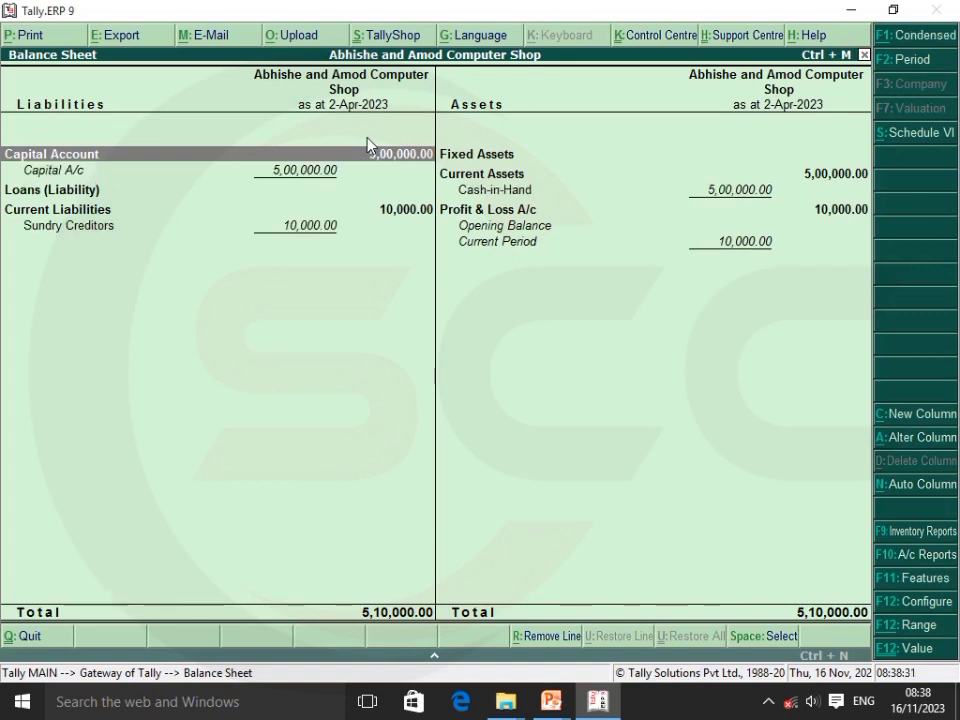
# Examine the Cash-in-Hand and Profit & Loss A/c lines on the Assets side of the Balance Sheet.
pyautogui.press('Right')
pyautogui.press('Down')
pyautogui.press('Down')
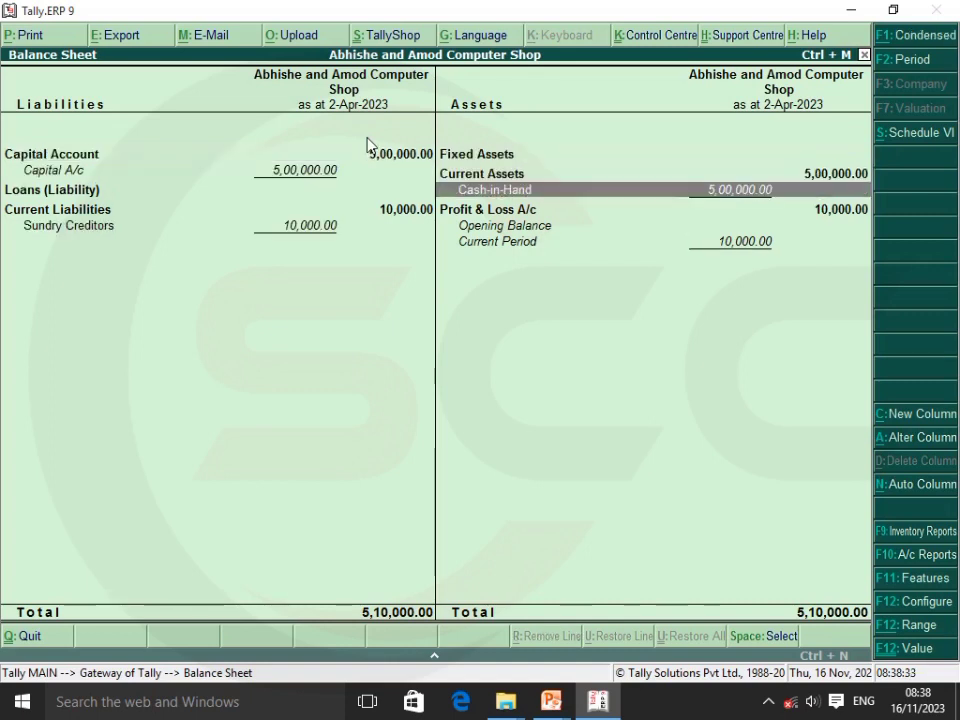
pyautogui.press('Down')
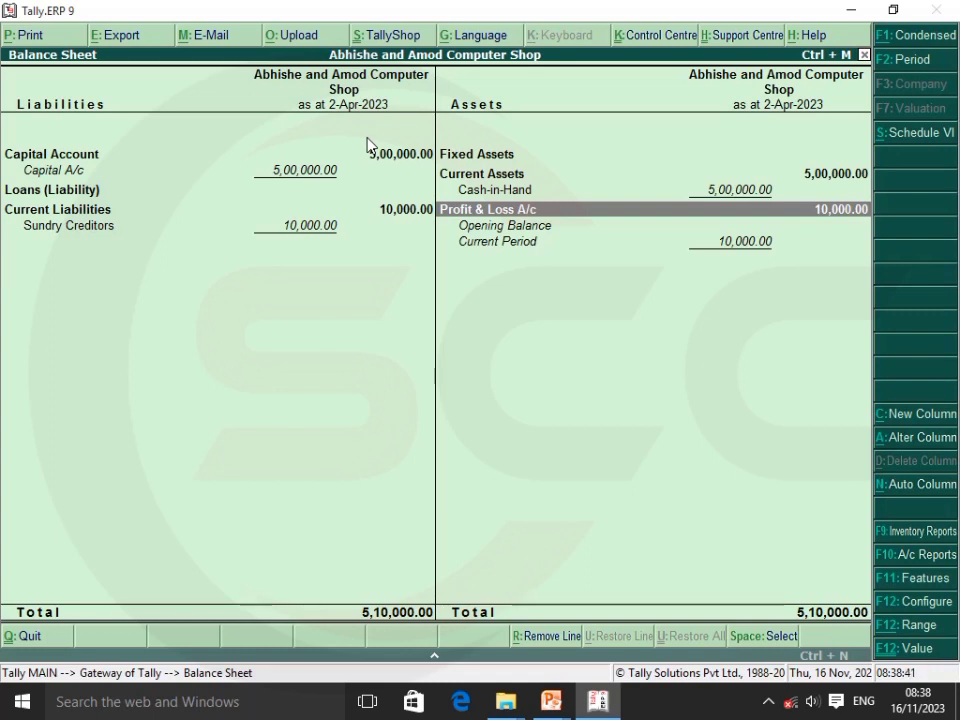
# Enable Integrate accounts and inventory in the company's Accounting Features and save the change.
pyautogui.press('F11')
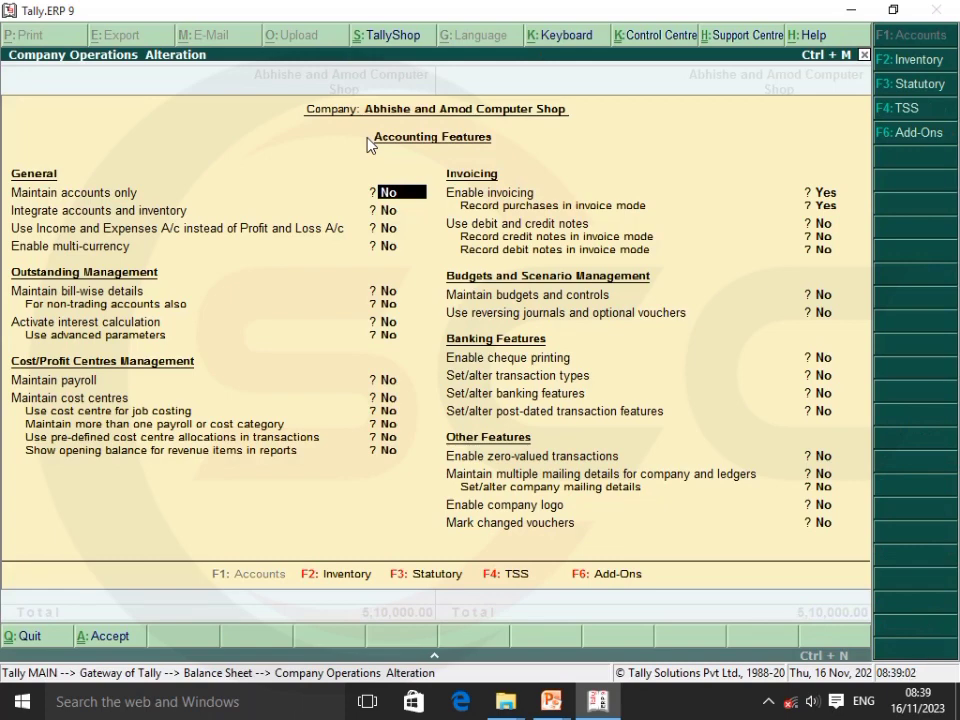
pyautogui.press('Return')
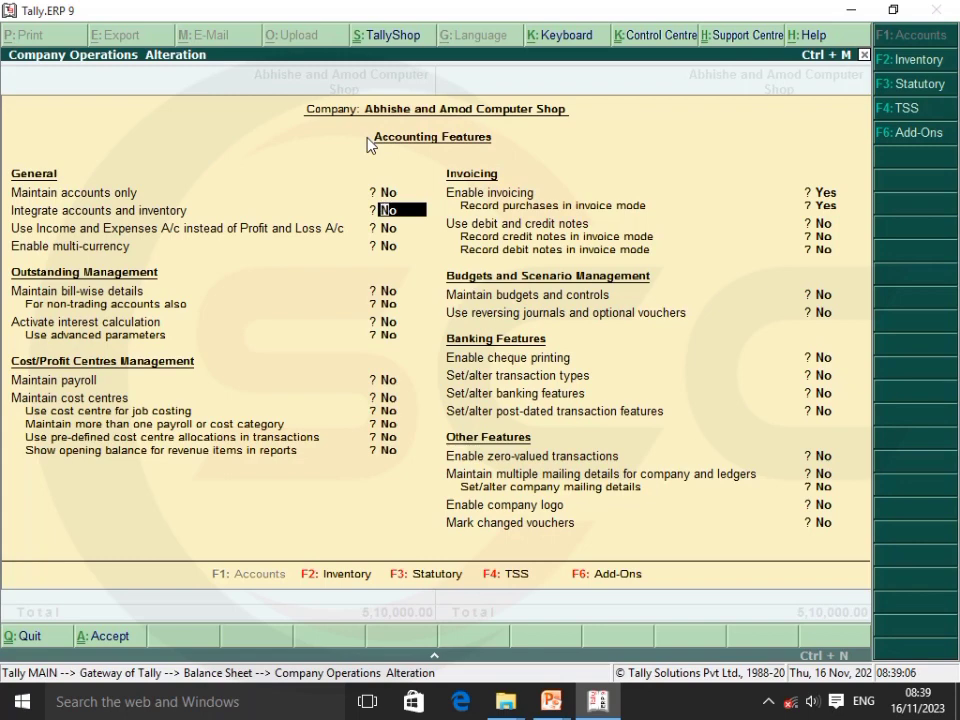
pyautogui.press('y')
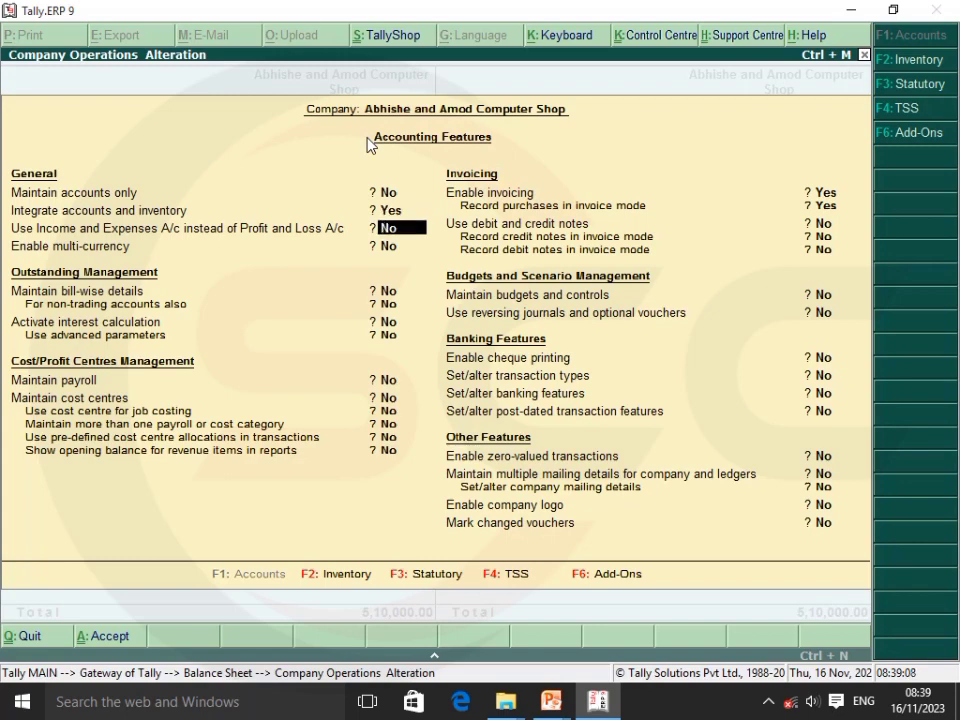
pyautogui.hotkey('ctrl', 'a')
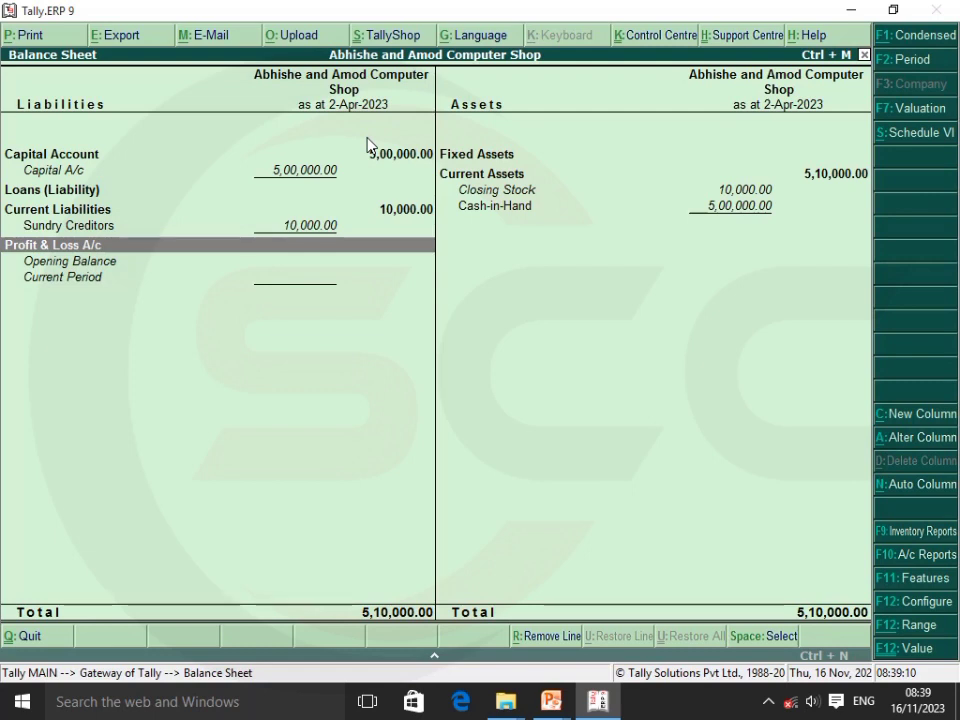
# Open the Stock Summary behind Closing Stock in the Balance Sheet to check it, and return to the Balance Sheet.
pyautogui.press('Right')
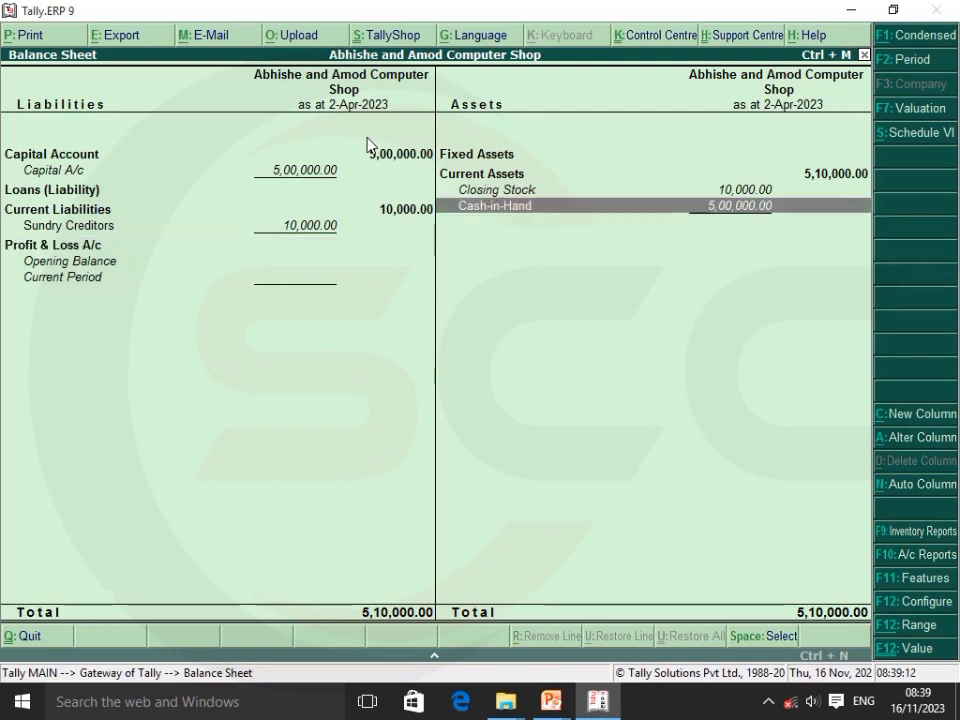
pyautogui.press('Up')
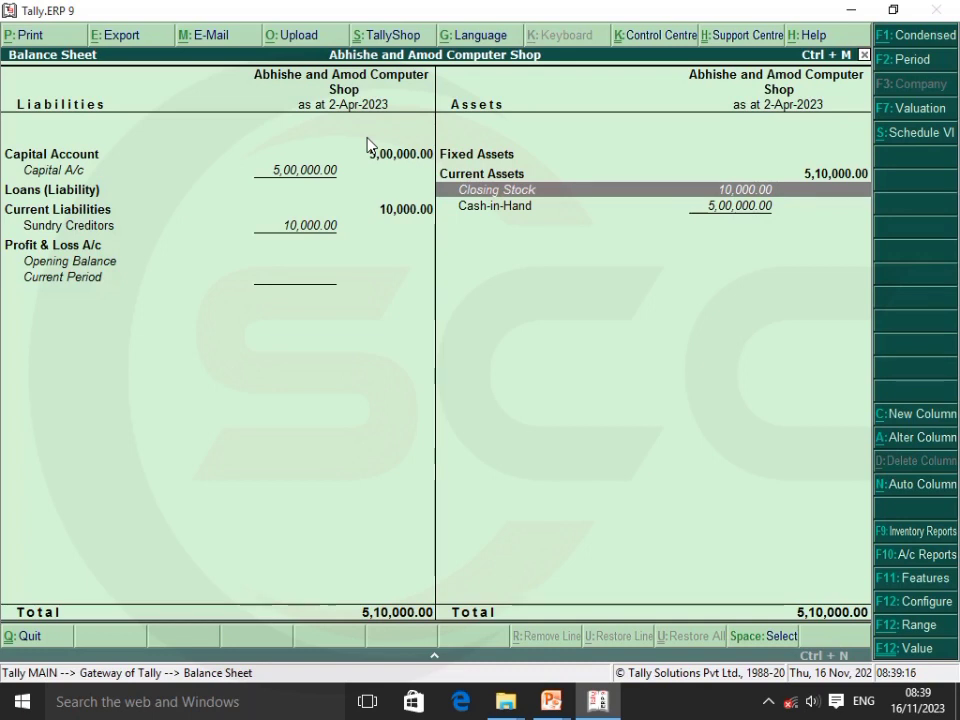
pyautogui.press('Return')
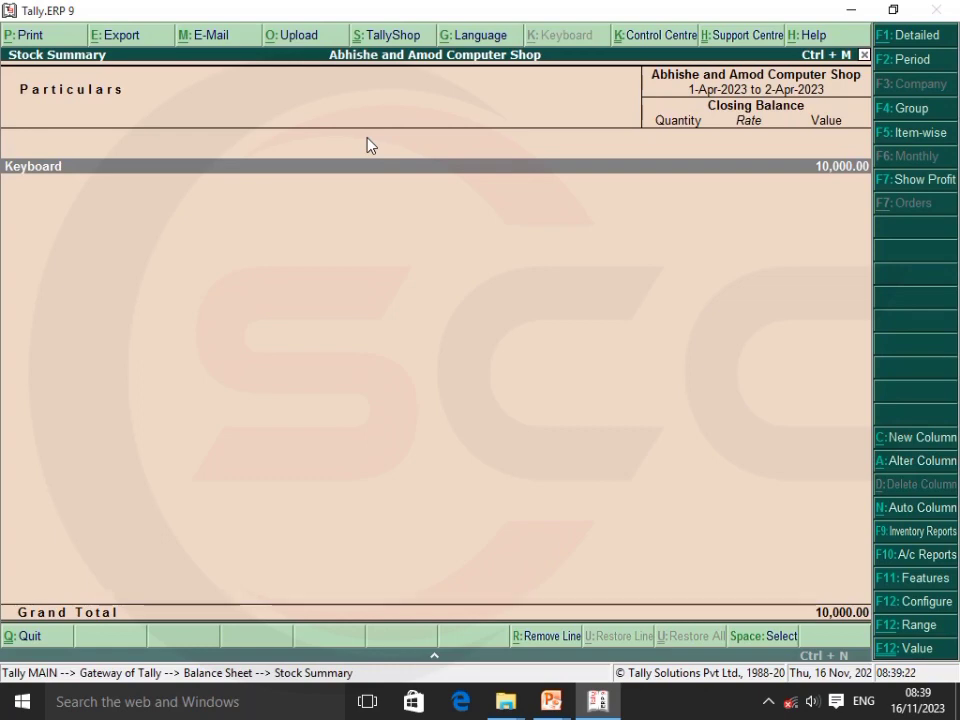
pyautogui.press('Escape')
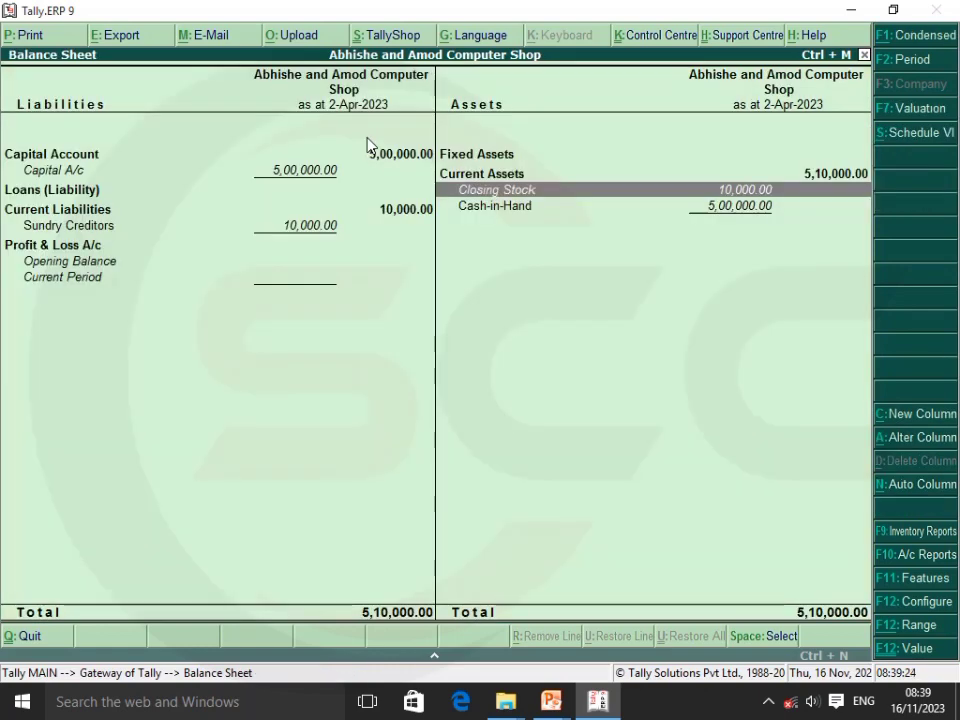
# Review the Current Assets lines, Closing Stock and Cash-in-Hand, and move up to Fixed Assets.
pyautogui.press('Up')
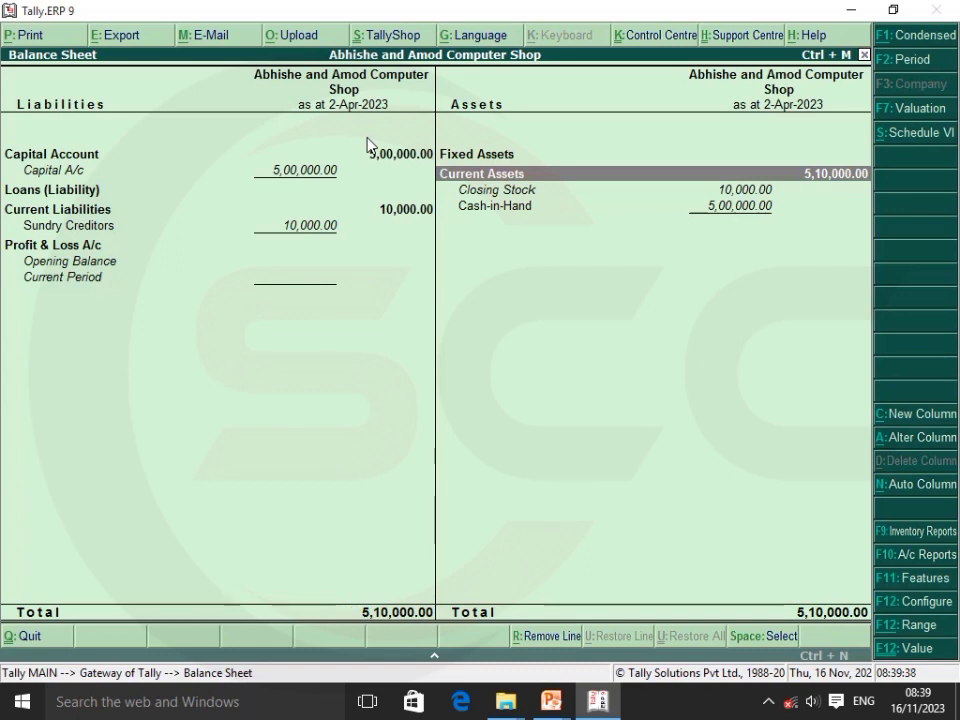
pyautogui.press('Down')
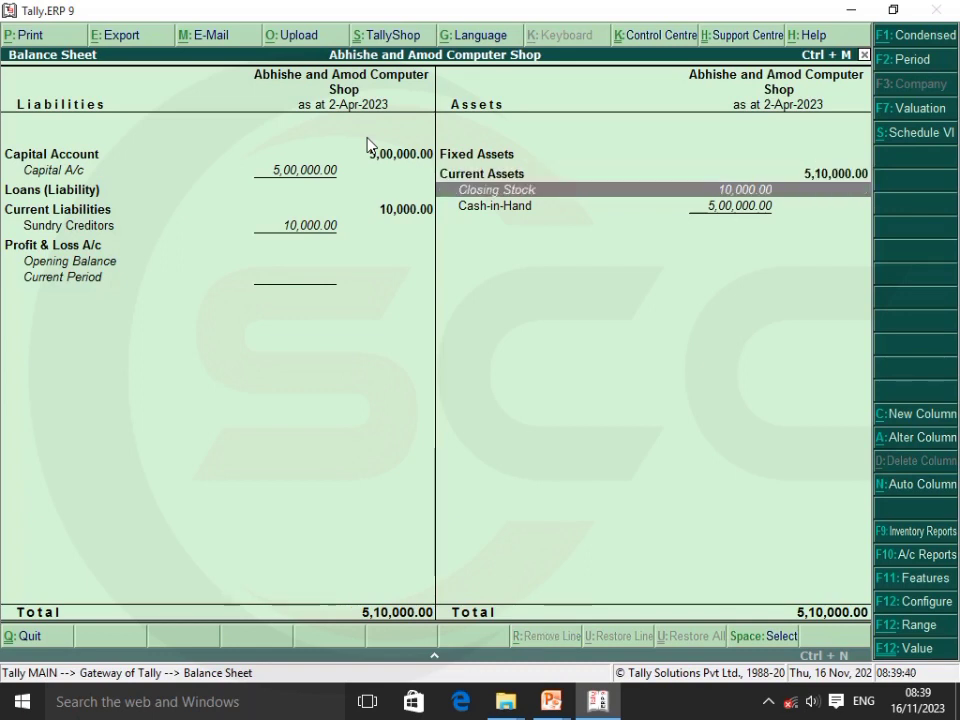
pyautogui.press('Down')
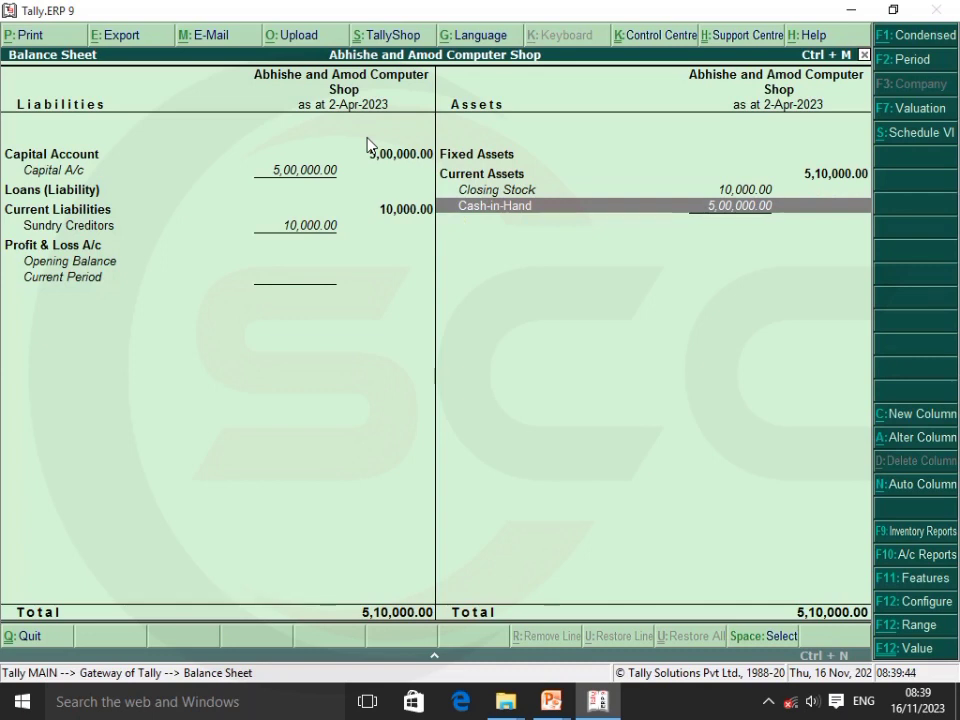
pyautogui.press('Up')
pyautogui.press('Up')
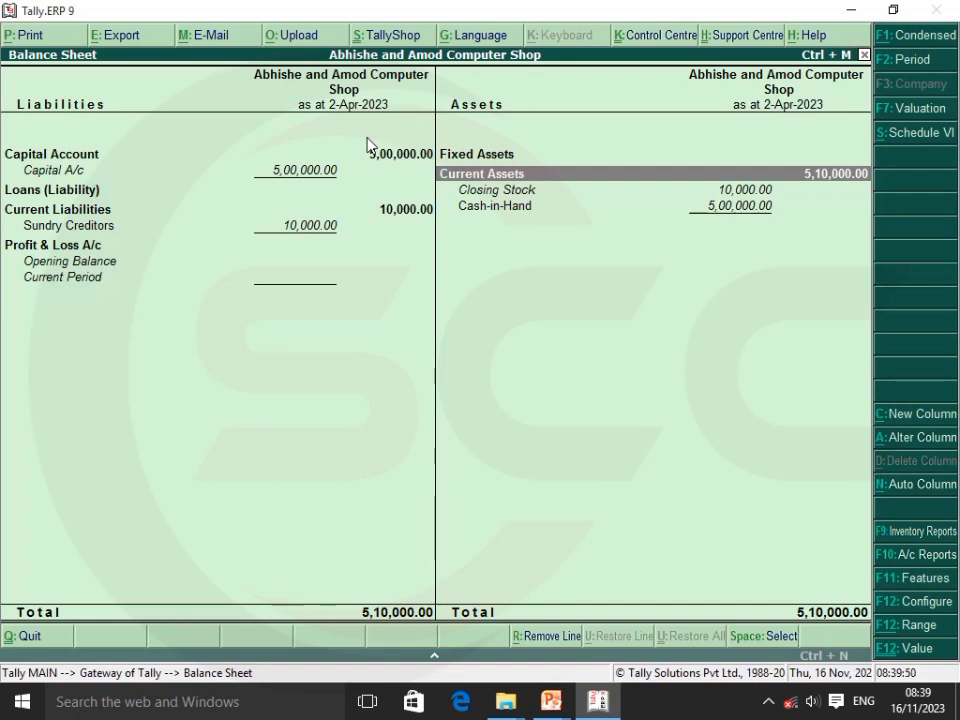
pyautogui.press('Up')
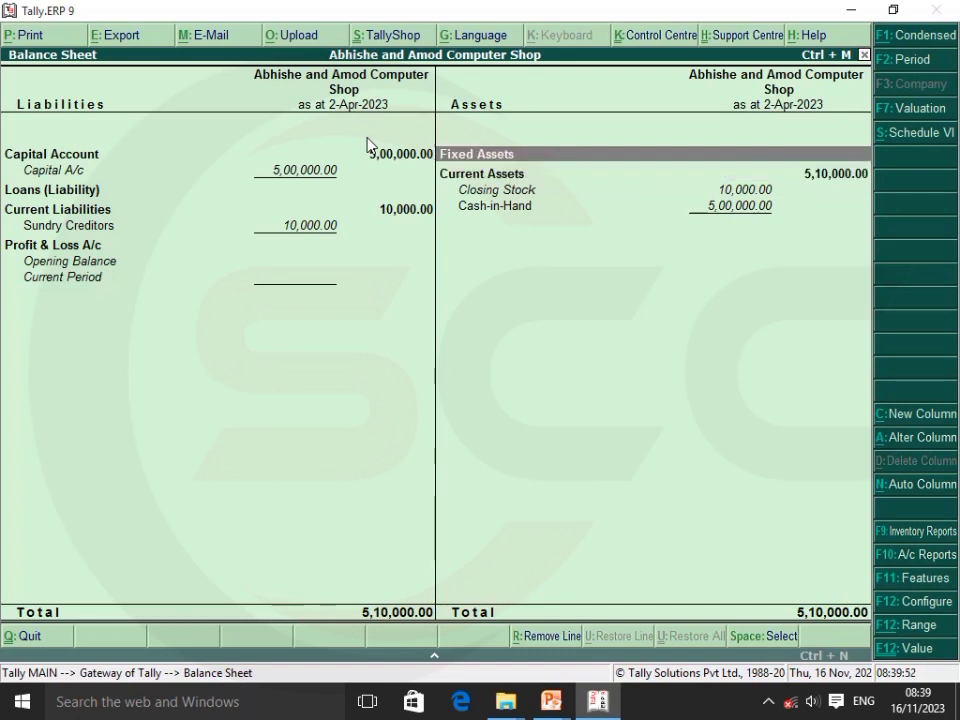